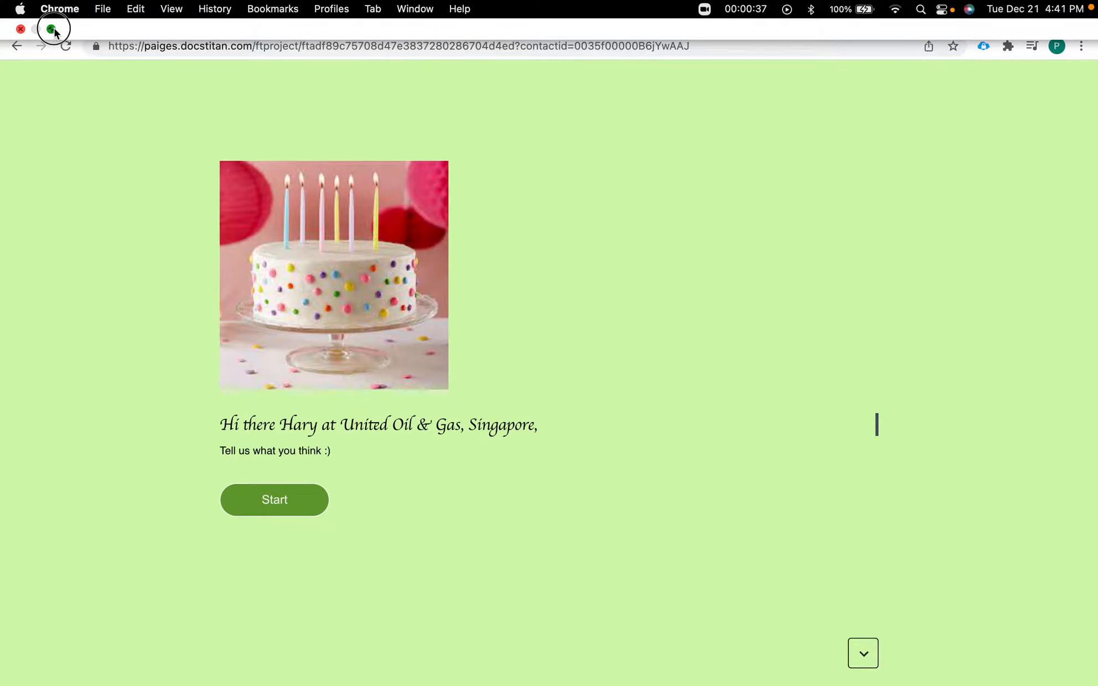
Clear the survey browser window out of the way and switch to Slack to examine the Staging App's survey-opened notifications.
{"action": "left_click", "coordinate": [53, 27]}
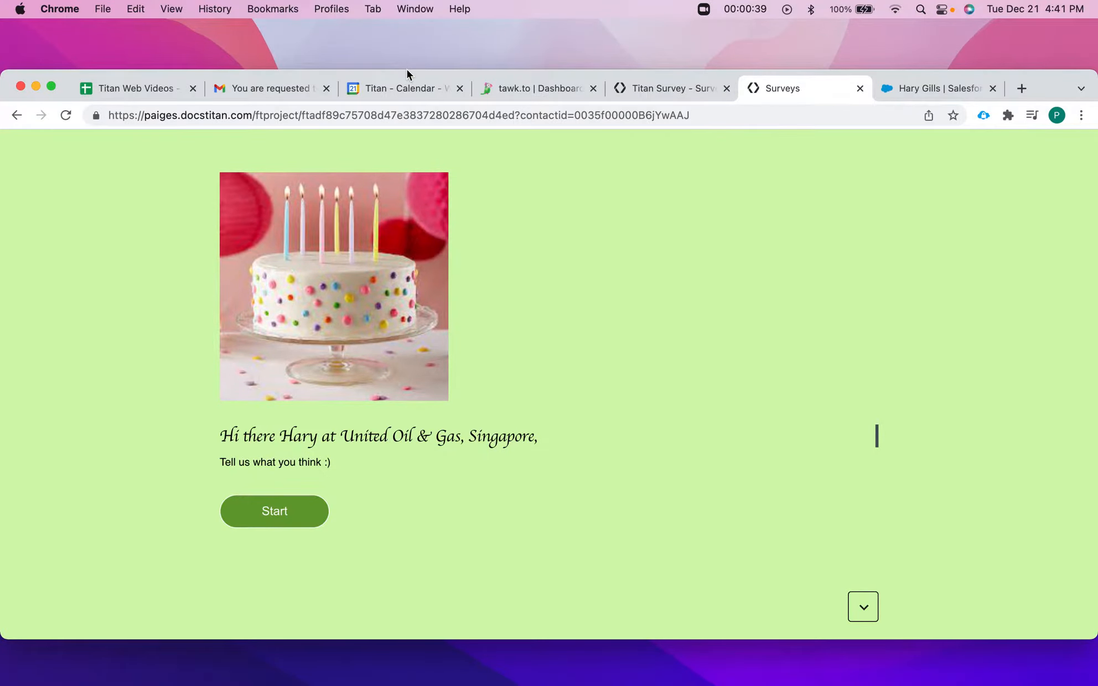
{"action": "left_click_drag", "start_coordinate": [217, 78], "coordinate": [254, 179]}
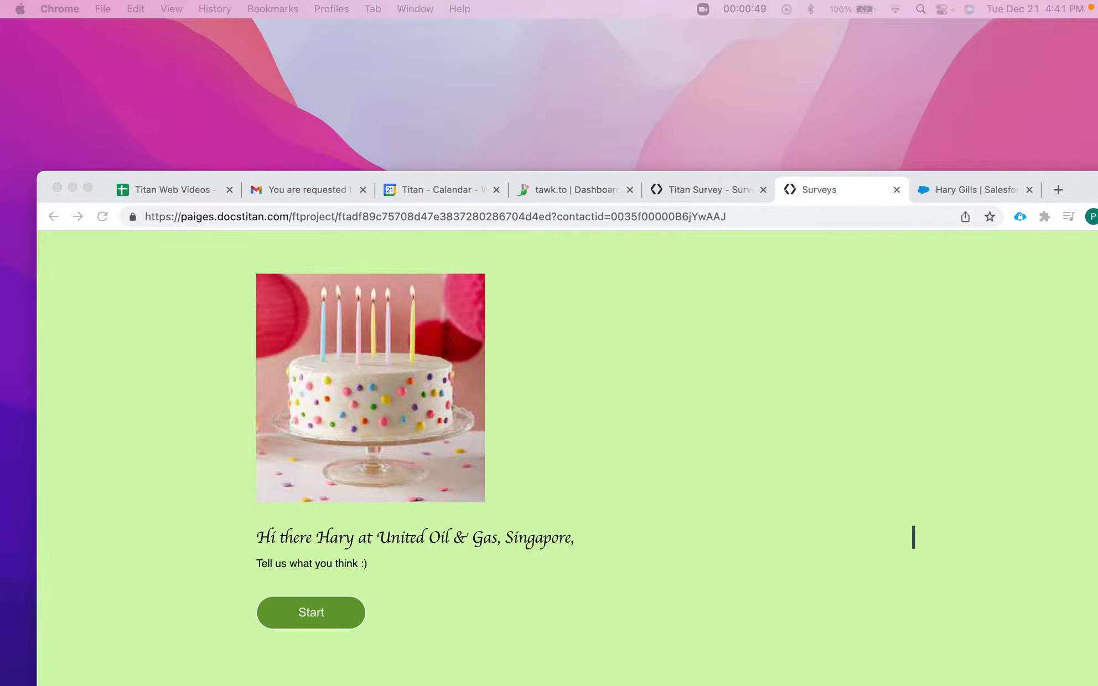
{"action": "key", "text": "ctrl+Down"}
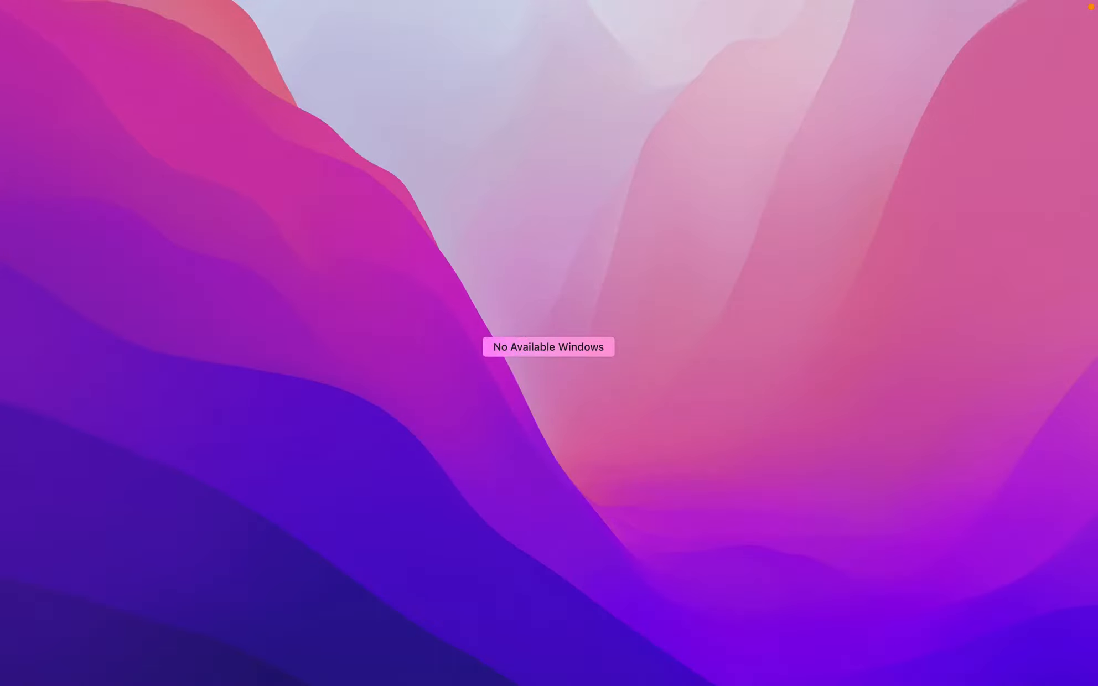
{"action": "key", "text": "Escape"}
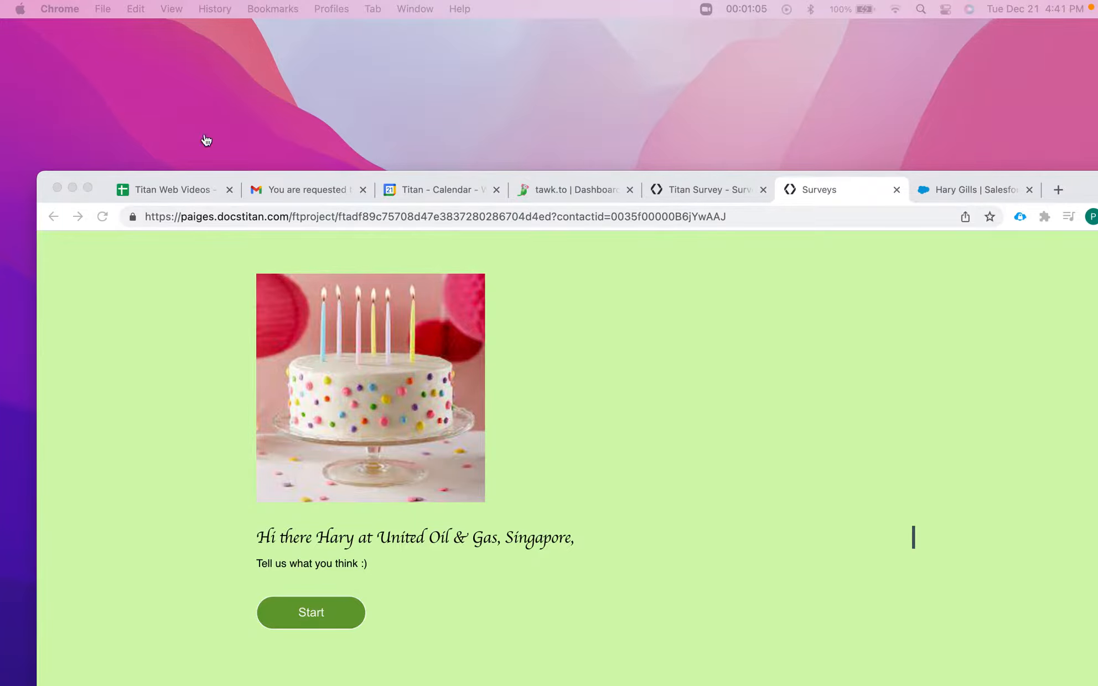
{"action": "left_click", "coordinate": [73, 188]}
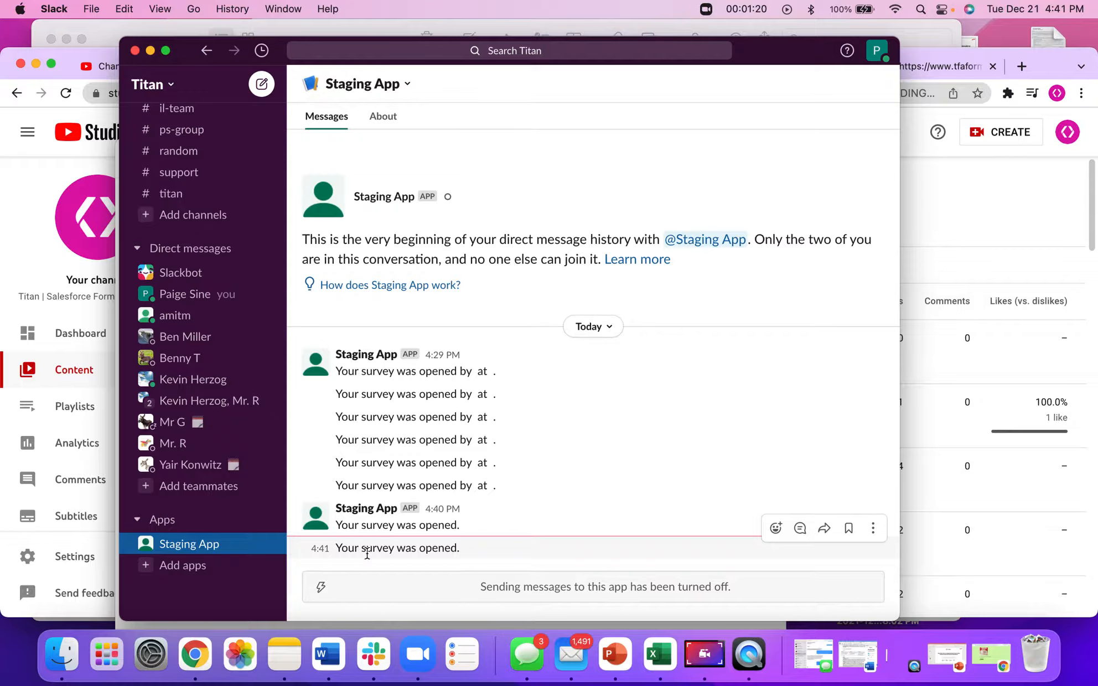
{"action": "left_click_drag", "start_coordinate": [340, 548], "coordinate": [464, 556]}
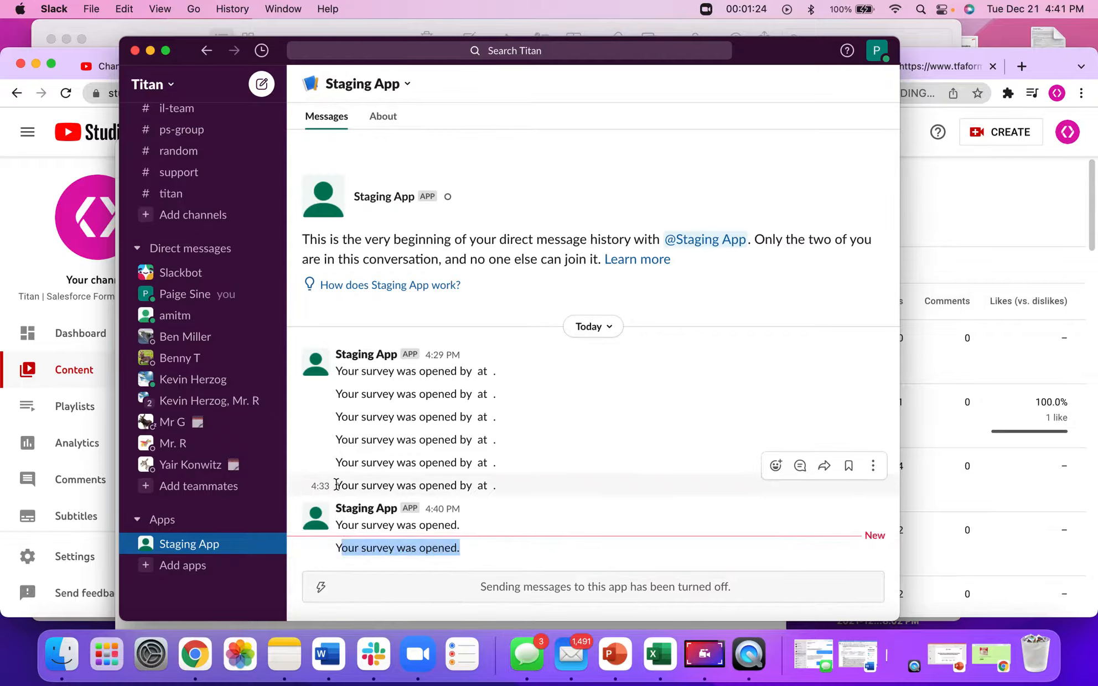
{"action": "left_click_drag", "start_coordinate": [335, 485], "coordinate": [471, 487]}
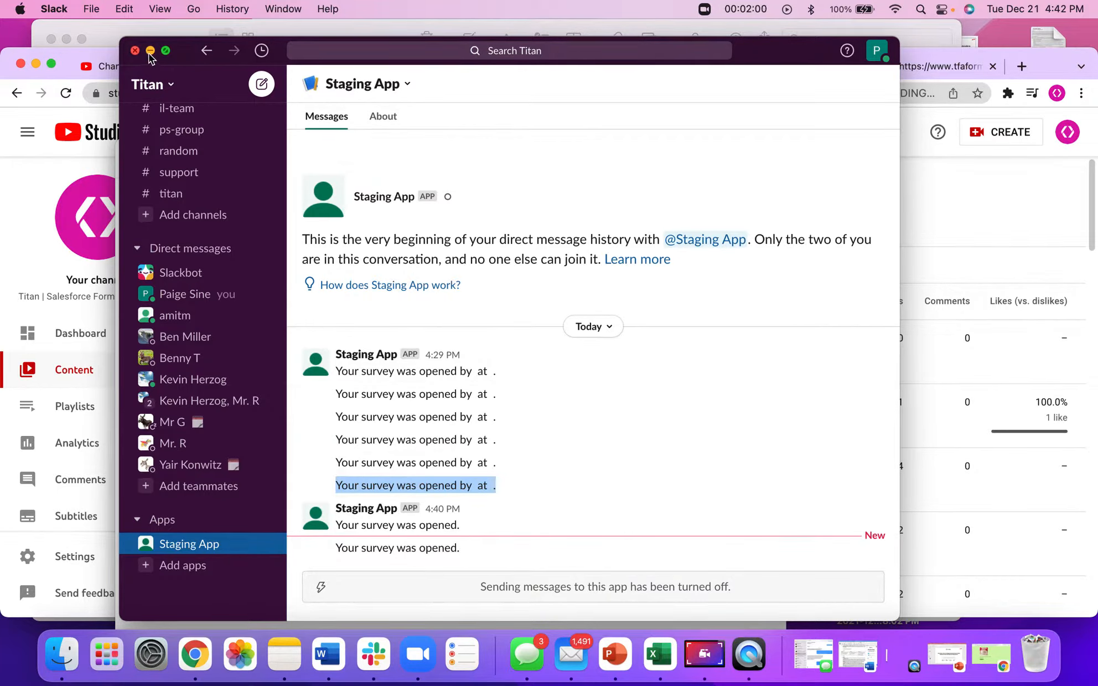
{"action": "left_click", "coordinate": [195, 654]}
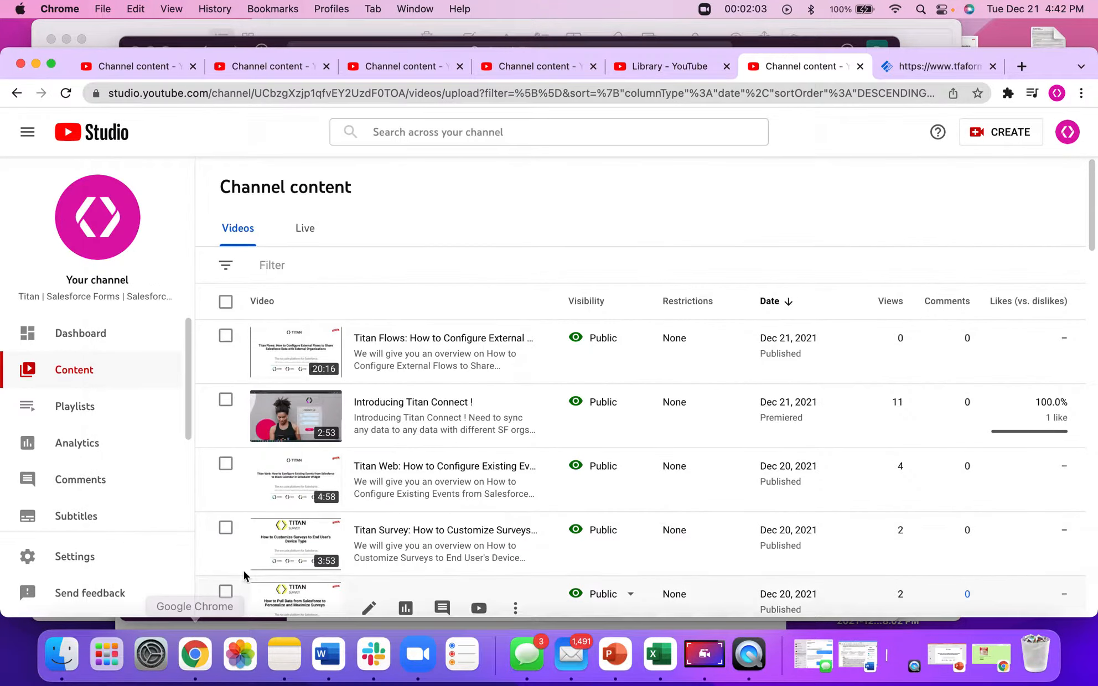
{"action": "right_click", "coordinate": [195, 654]}
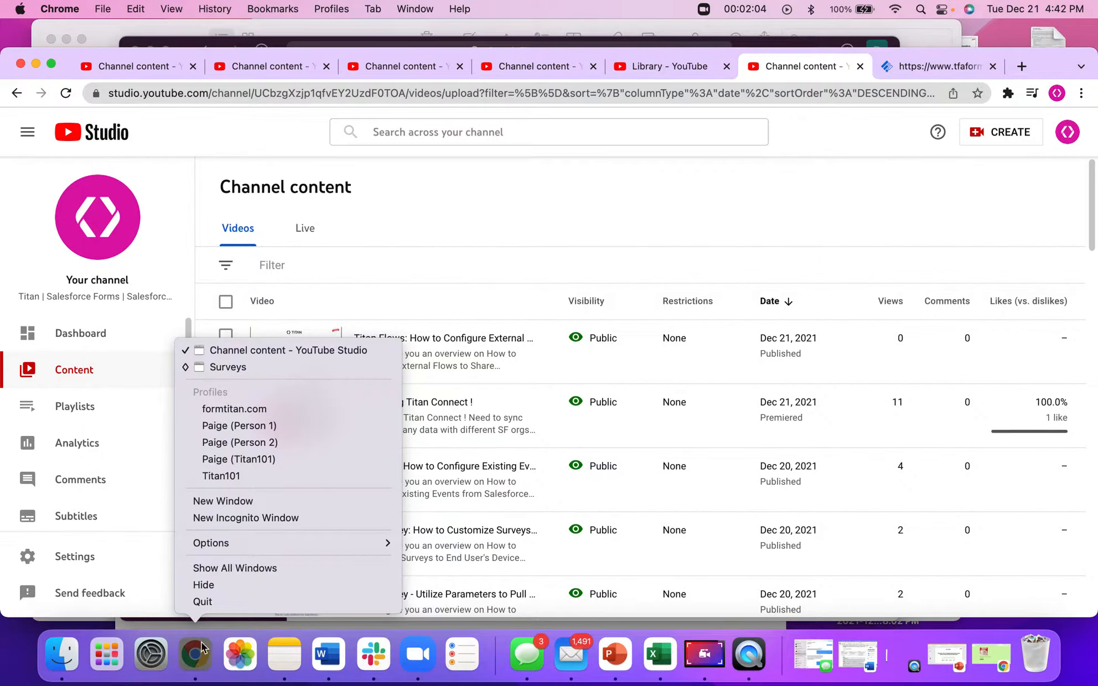
{"action": "left_click", "coordinate": [285, 459]}
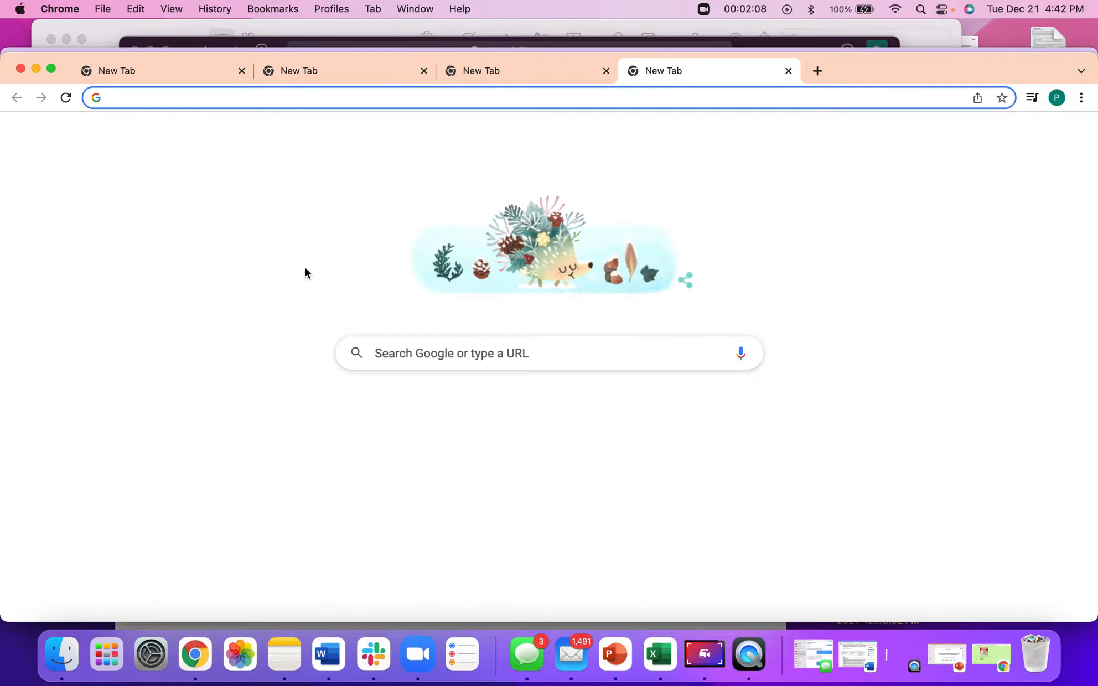
{"action": "left_click", "coordinate": [21, 68]}
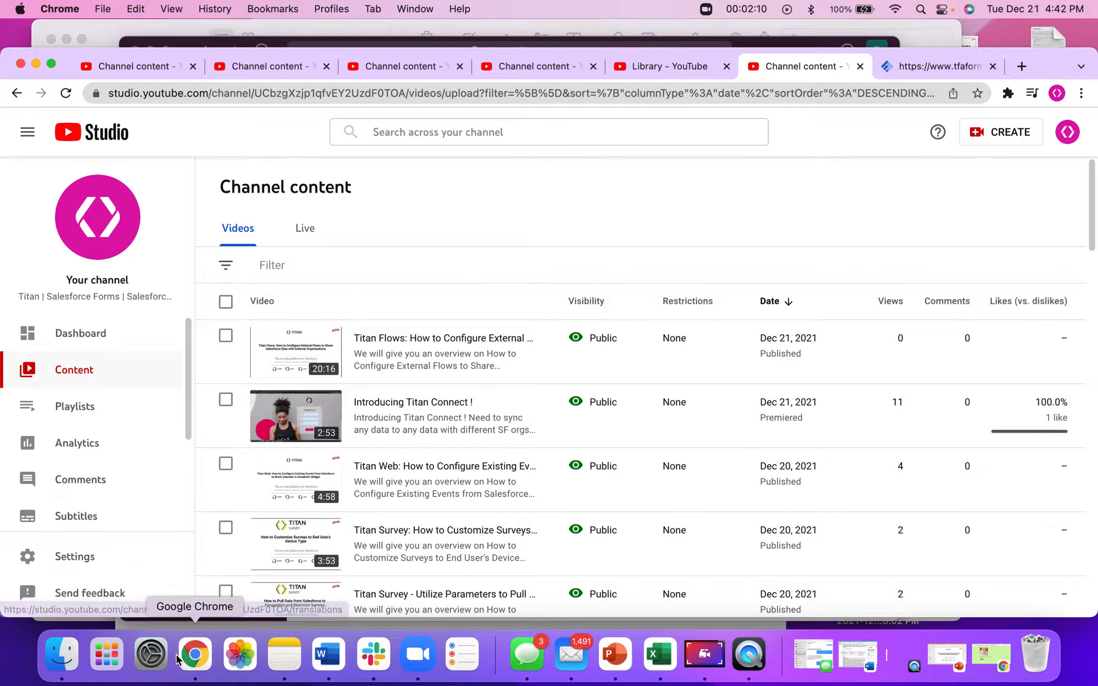
Bring back the Chrome window with the live survey in full screen and close the Distribution dialog in the Titan Survey project.
{"action": "right_click", "coordinate": [194, 654]}
{"action": "left_click", "coordinate": [246, 443]}
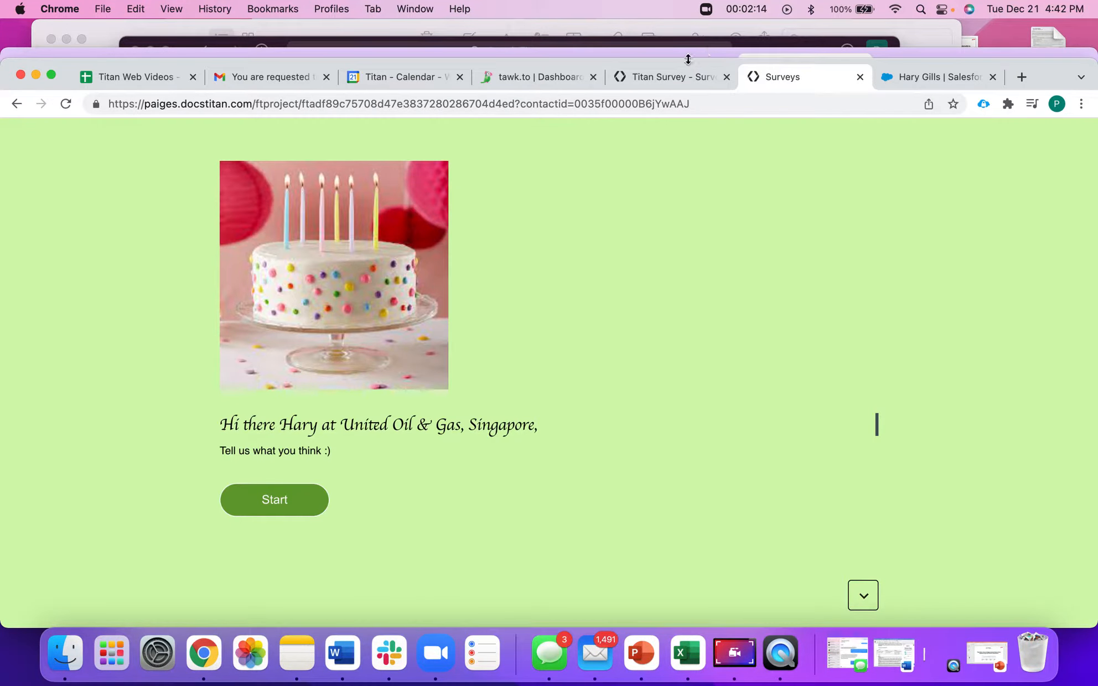
{"action": "left_click", "coordinate": [51, 74]}
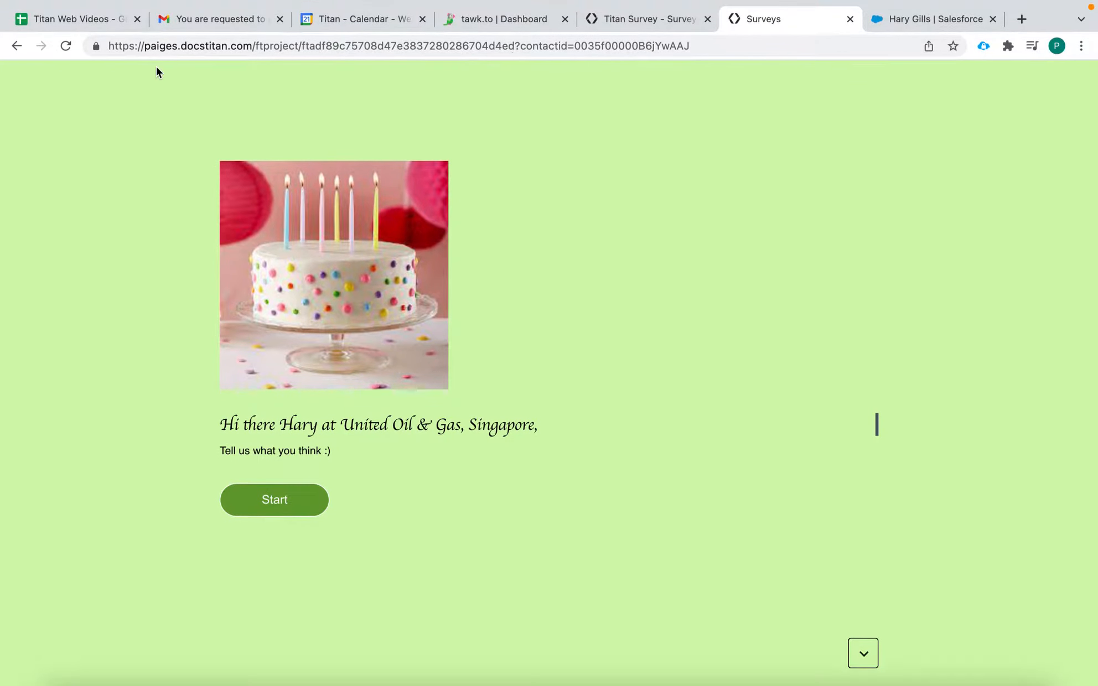
{"action": "left_click", "coordinate": [636, 19]}
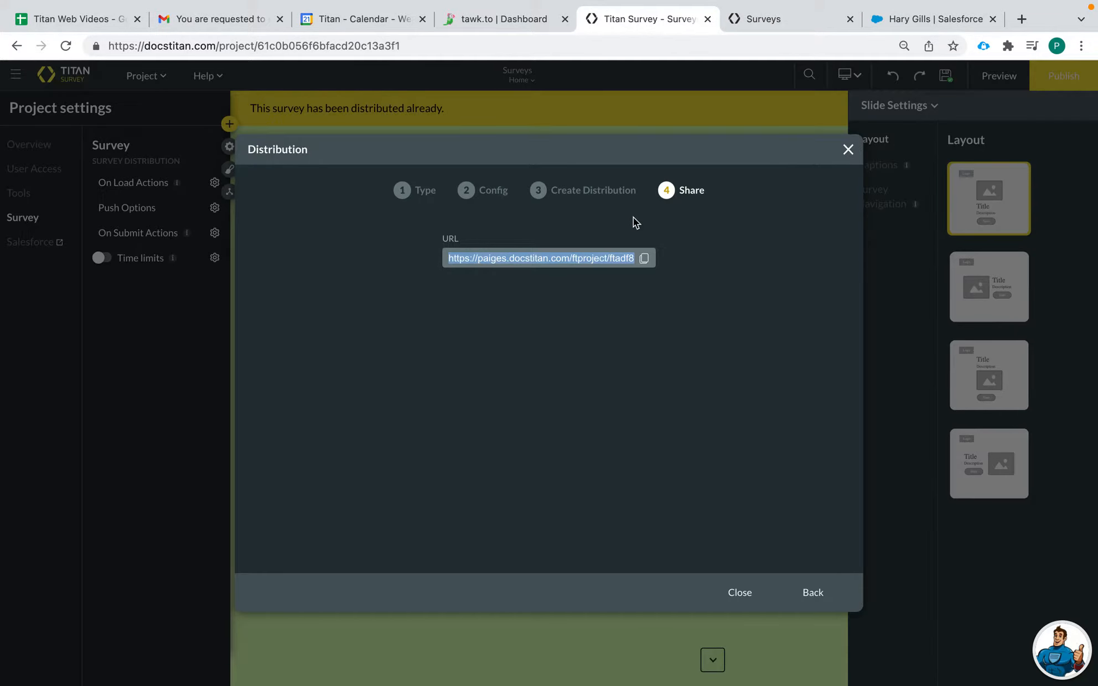
{"action": "left_click", "coordinate": [847, 150]}
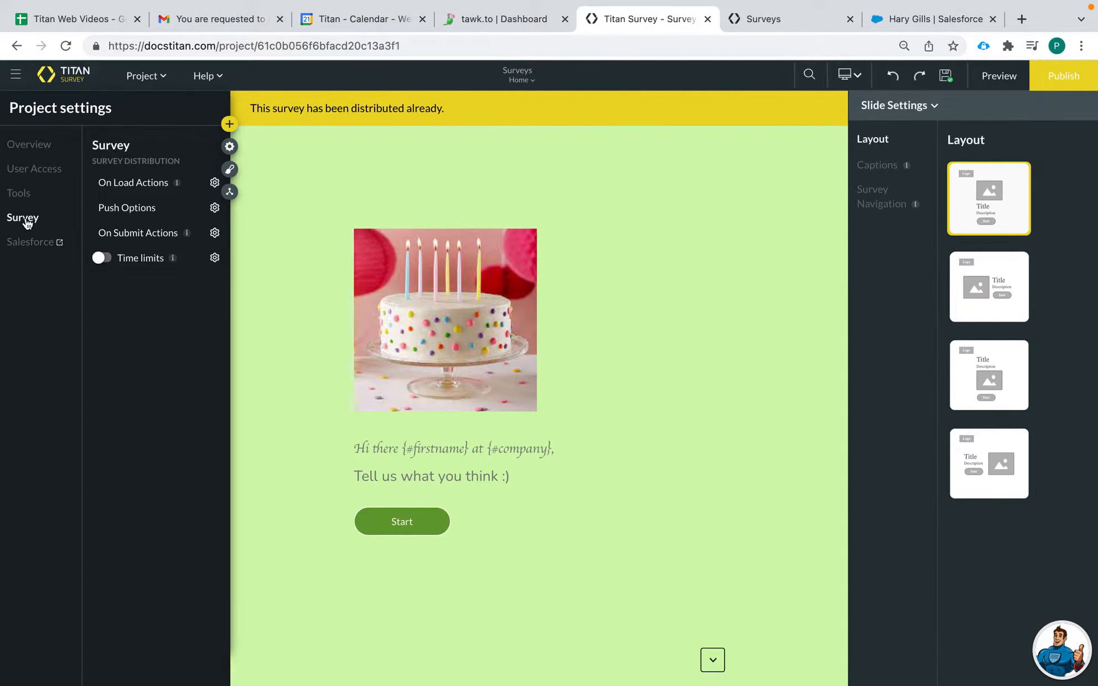
Review the Slack message in the On Load Actions rule's Show message/toast action, then apply the message, rule and on-load settings.
{"action": "left_click", "coordinate": [214, 182]}
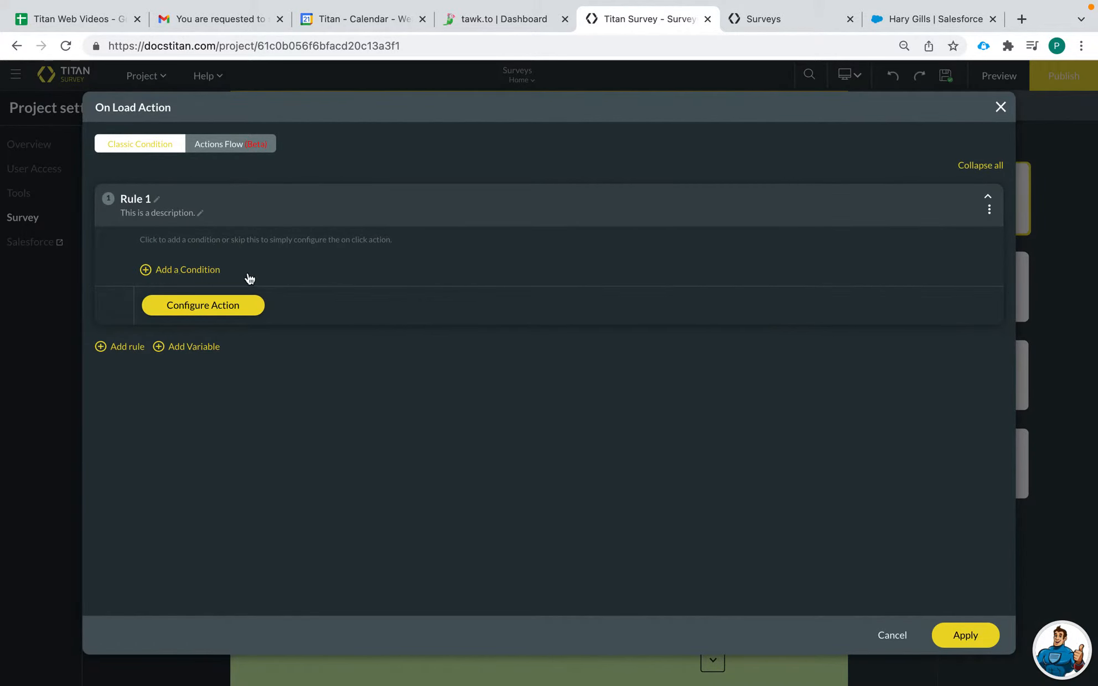
{"action": "left_click", "coordinate": [232, 308]}
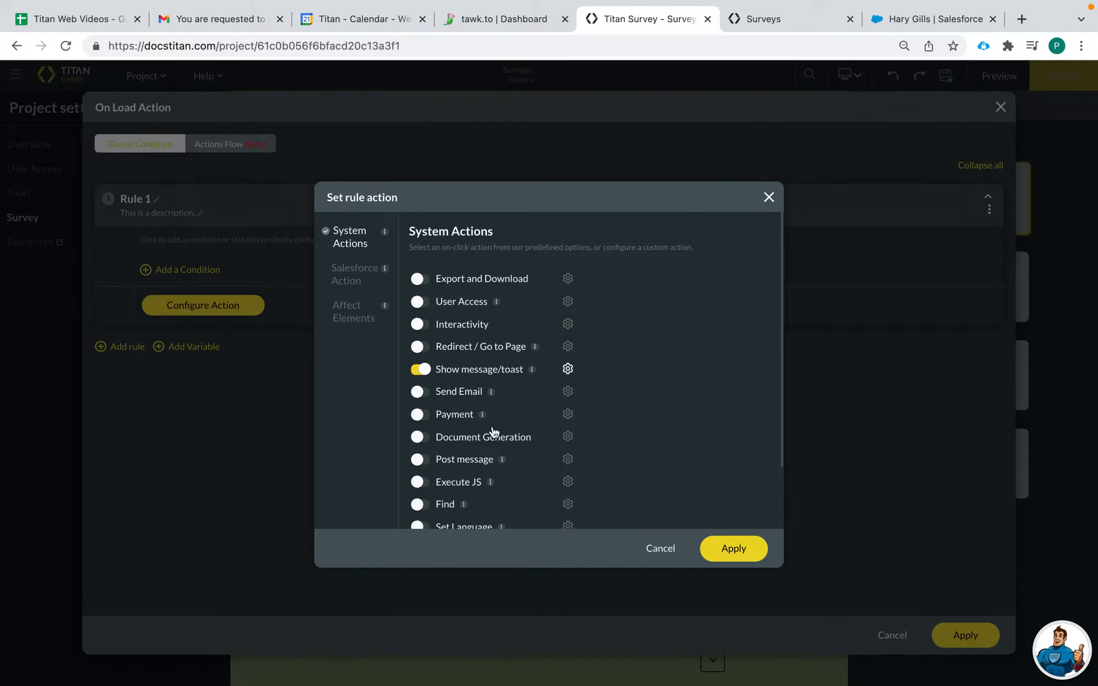
{"action": "scroll", "coordinate": [492, 421], "scroll_direction": "down", "scroll_amount": 3}
{"action": "scroll", "coordinate": [491, 420], "scroll_direction": "up", "scroll_amount": 3}
{"action": "scroll", "coordinate": [554, 397], "scroll_direction": "down", "scroll_amount": 2}
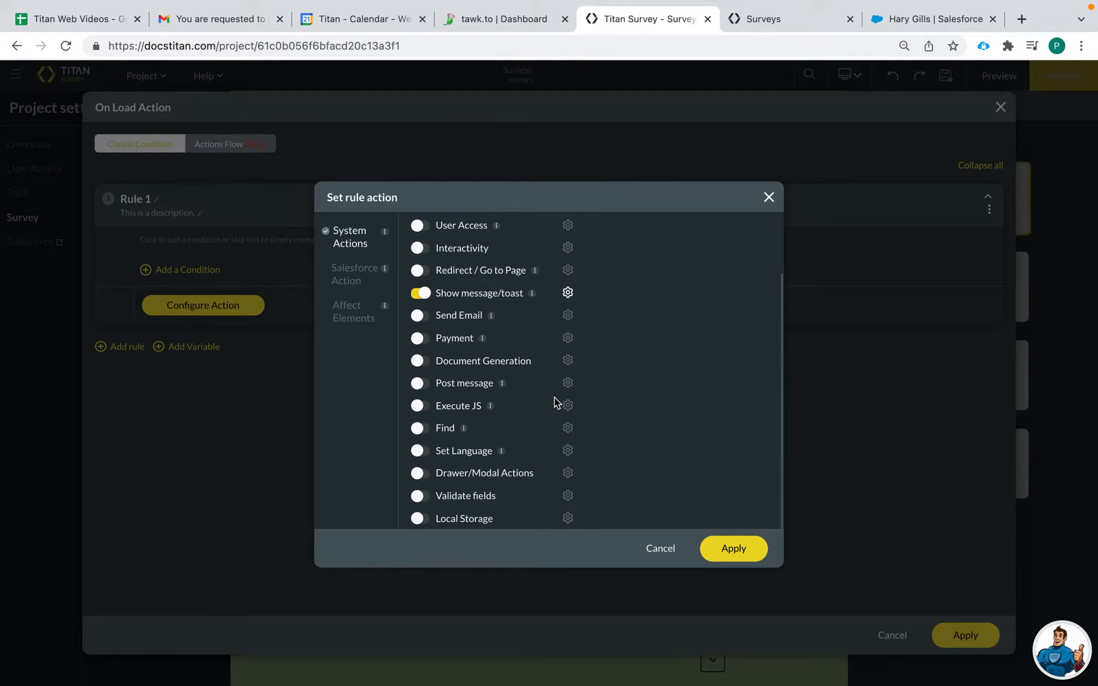
{"action": "left_click", "coordinate": [567, 293]}
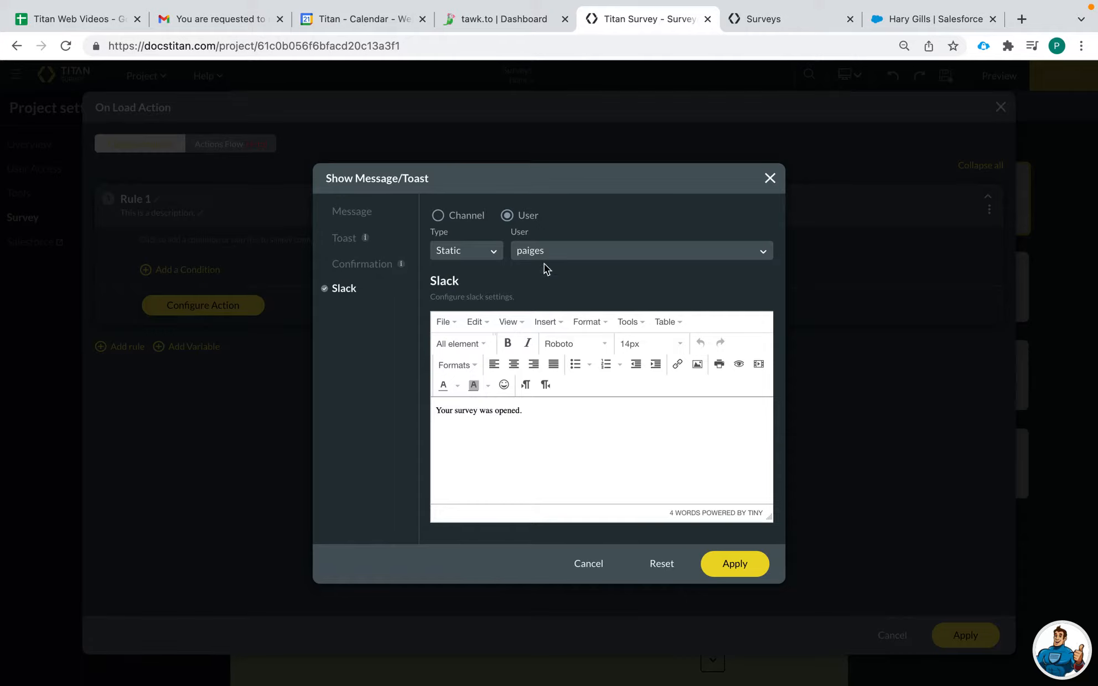
{"action": "left_click", "coordinate": [538, 416]}
{"action": "left_click", "coordinate": [736, 565]}
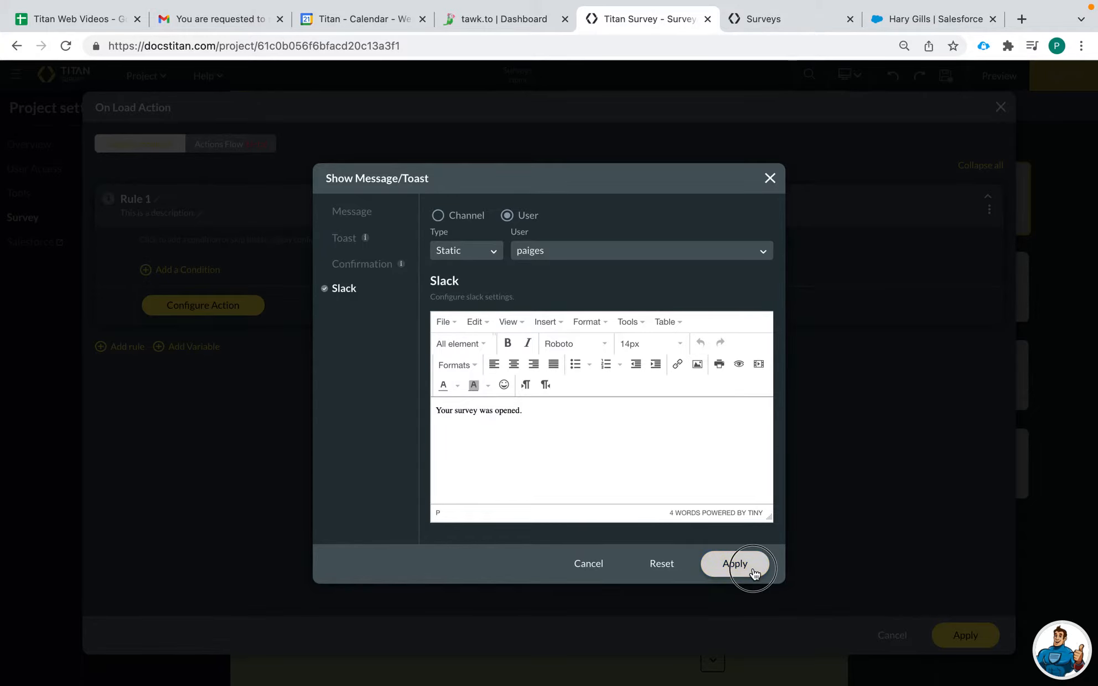
{"action": "left_click", "coordinate": [738, 548]}
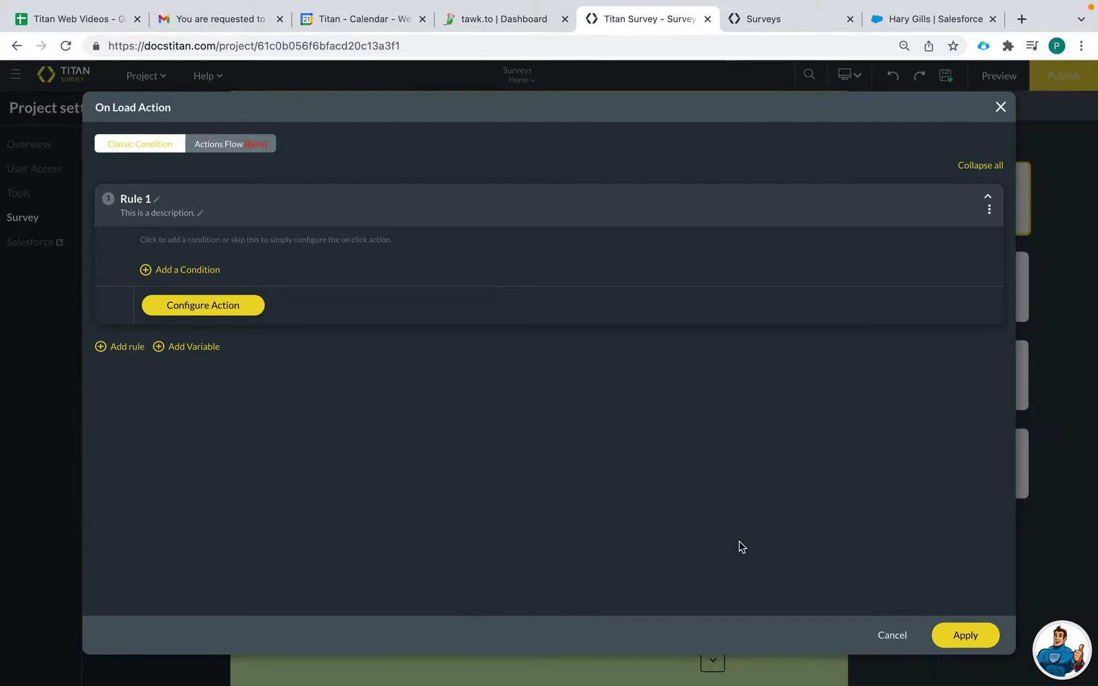
{"action": "left_click", "coordinate": [962, 630]}
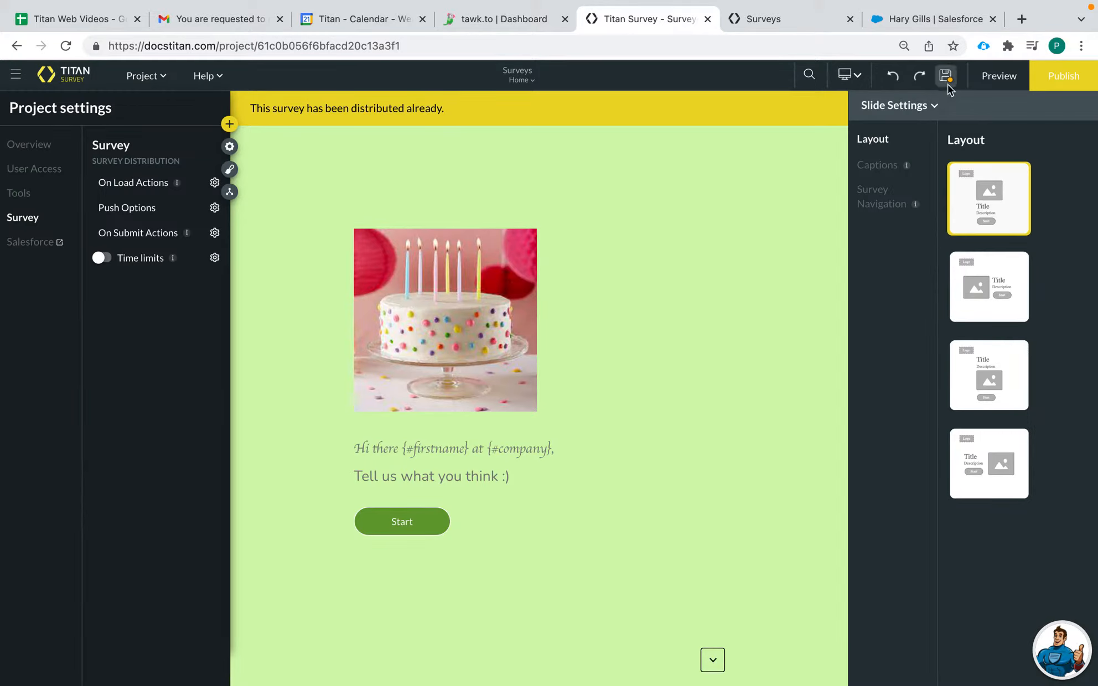
{"action": "left_click", "coordinate": [811, 27]}
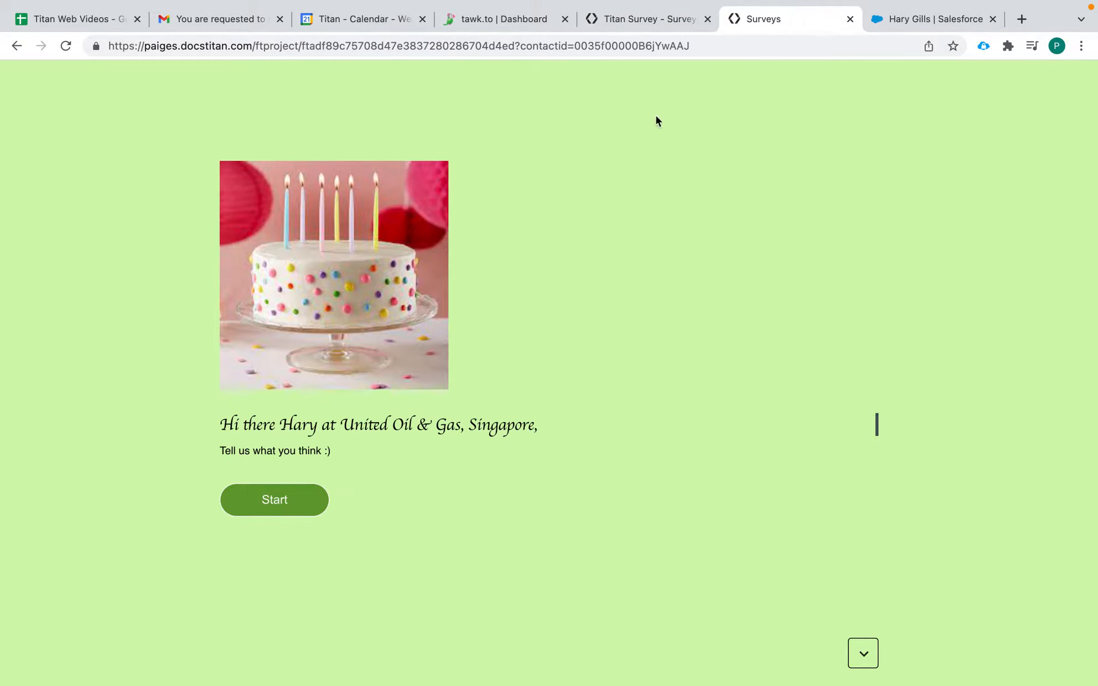
{"action": "left_click", "coordinate": [659, 16]}
{"action": "left_click", "coordinate": [792, 26]}
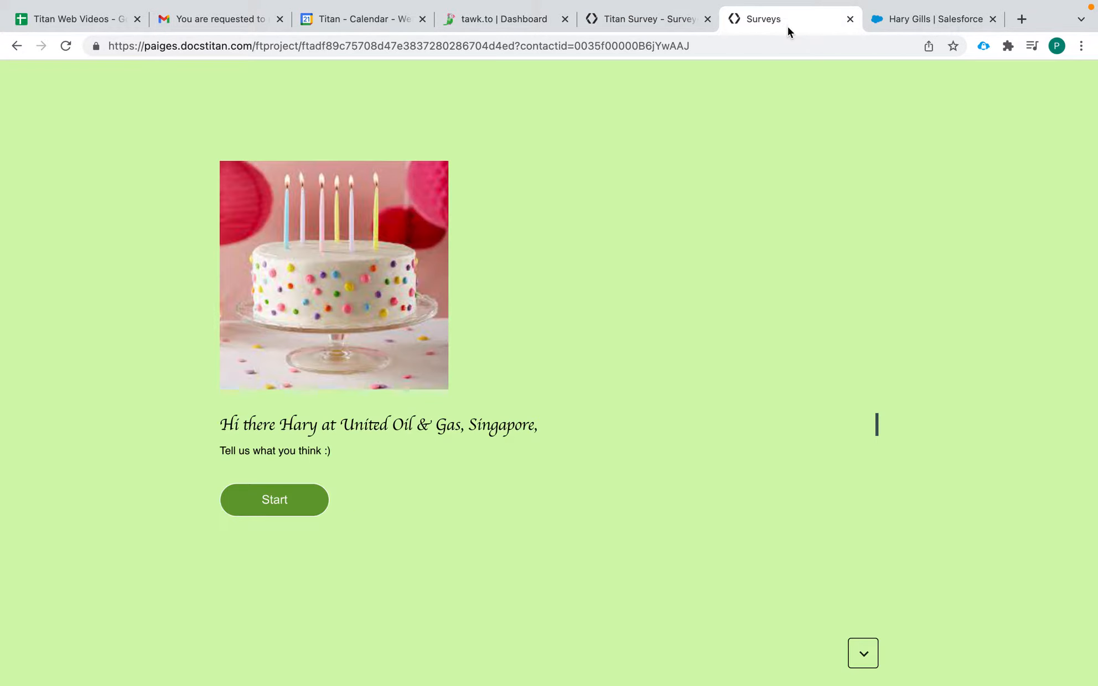
{"action": "left_click", "coordinate": [673, 25]}
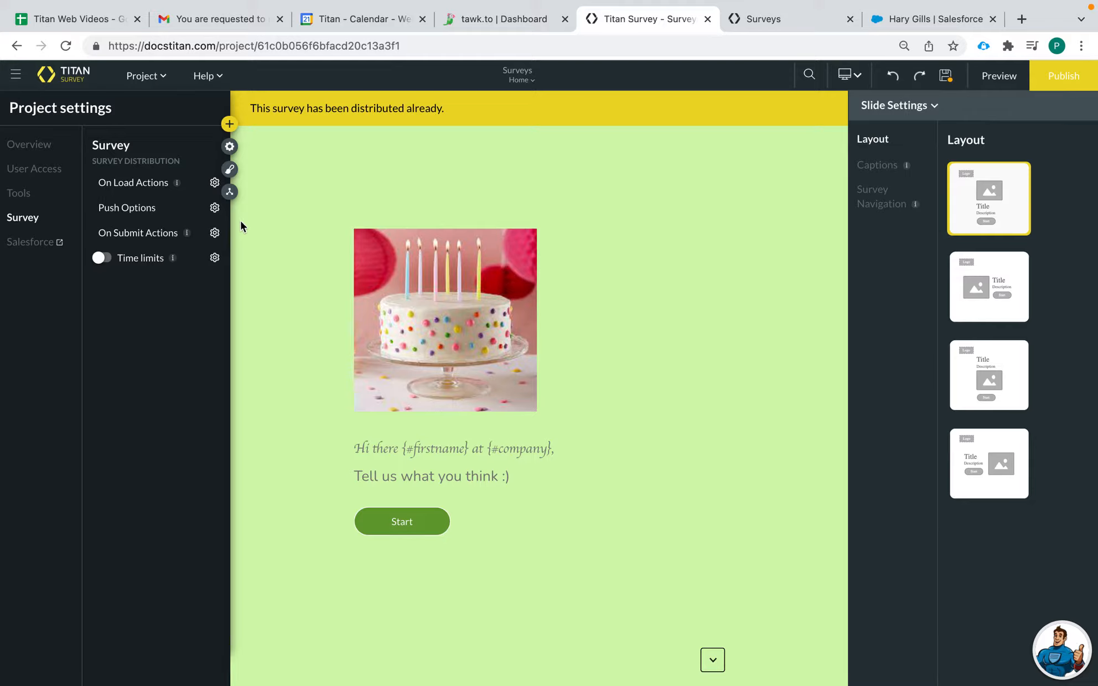
{"action": "left_click", "coordinate": [147, 76]}
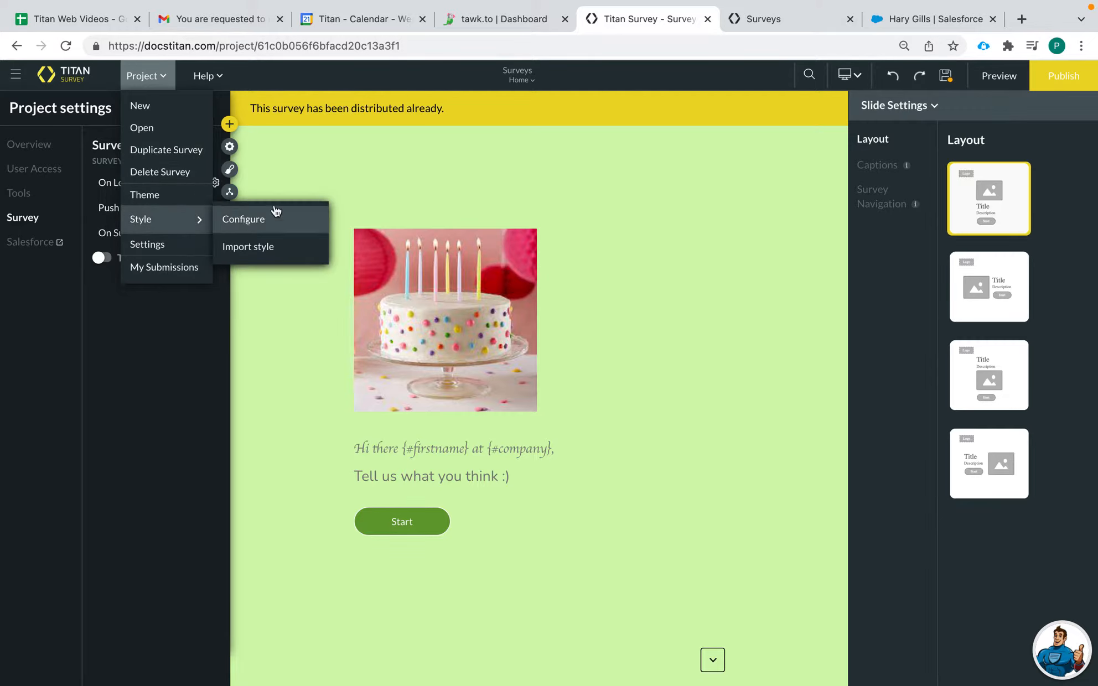
{"action": "left_click", "coordinate": [313, 196]}
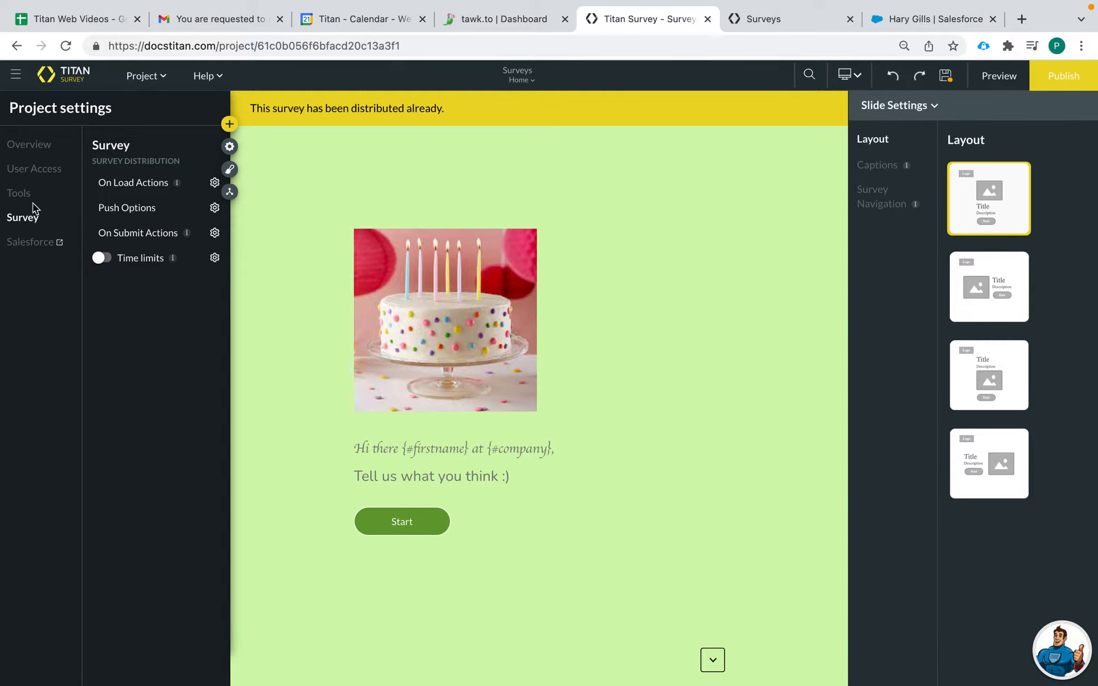
Open the Custom Variables configuration from the Tools section of the project settings.
{"action": "left_click", "coordinate": [230, 147]}
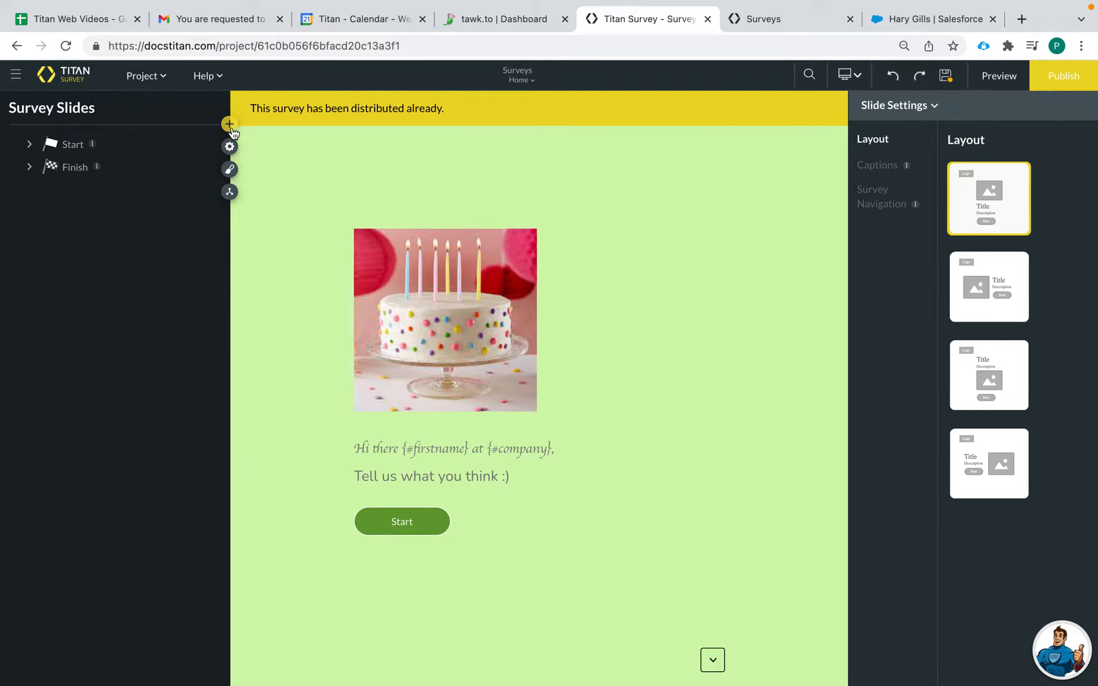
{"action": "left_click", "coordinate": [228, 146]}
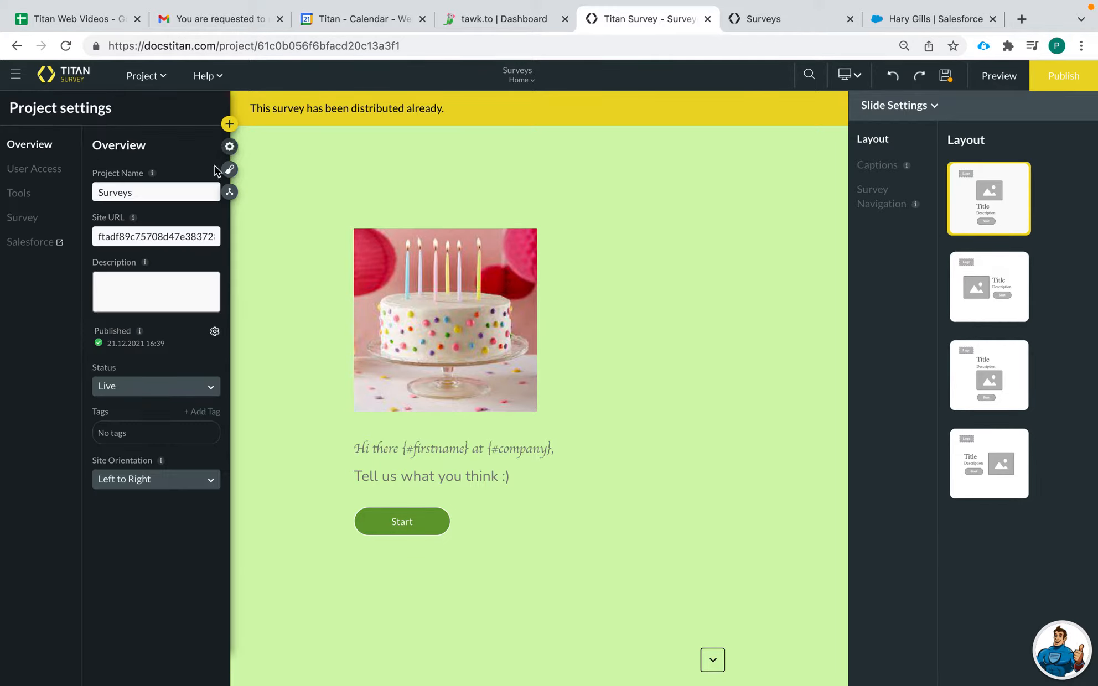
{"action": "left_click", "coordinate": [16, 197]}
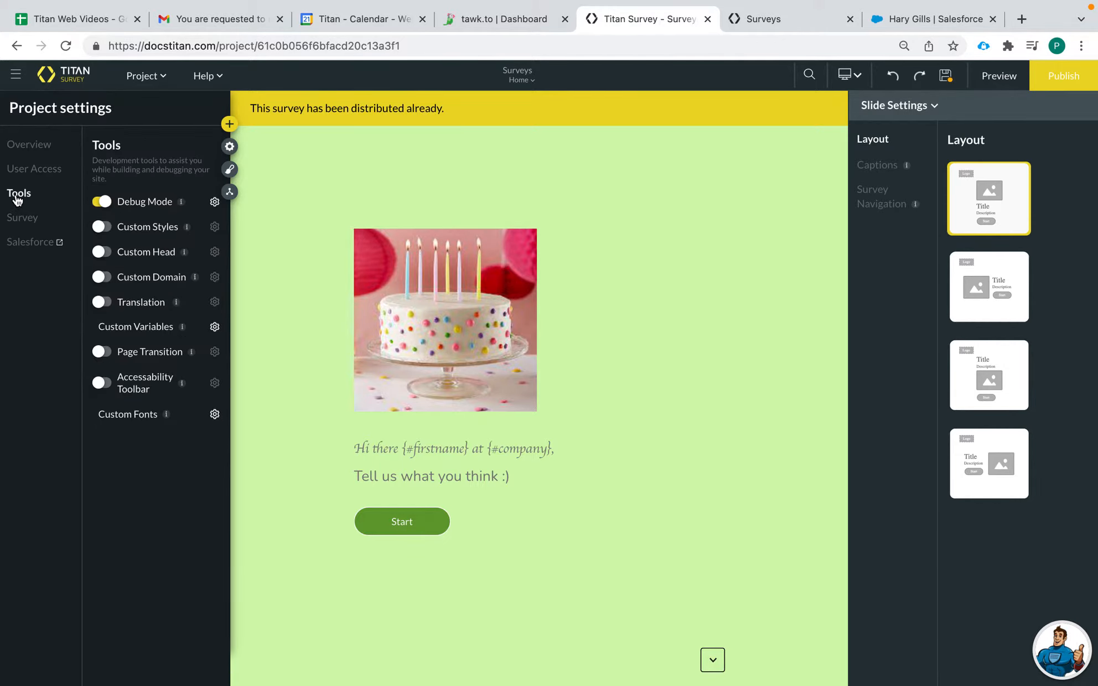
{"action": "left_click", "coordinate": [214, 326]}
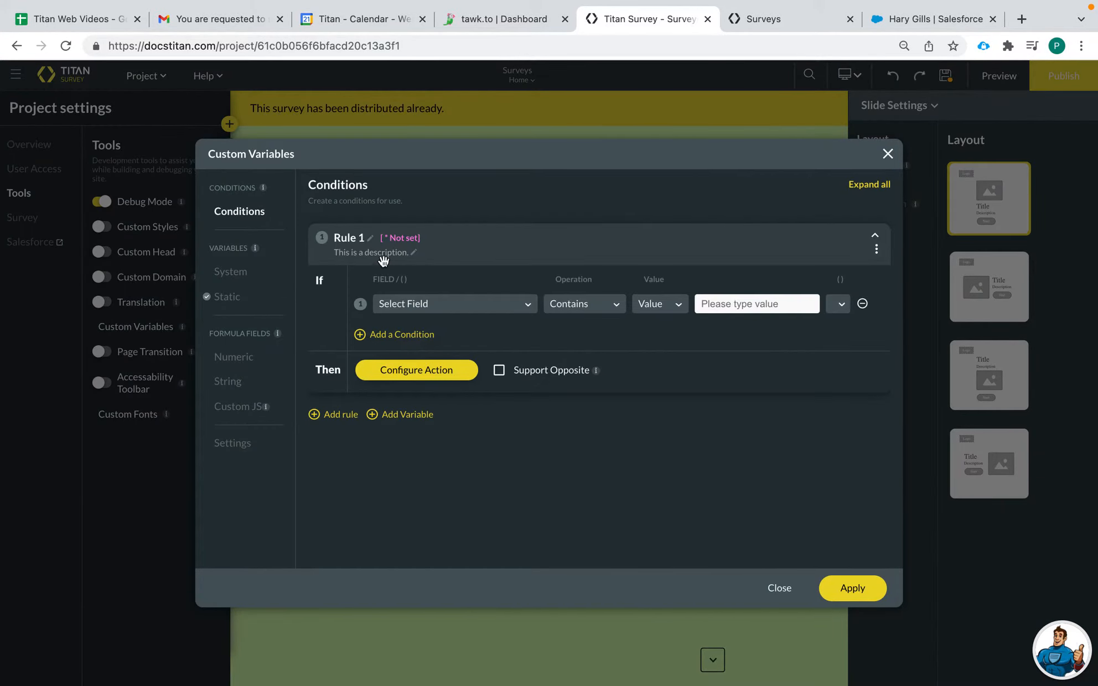
Set Rule 1's first condition so that [GP / firstname] Is not empty.
{"action": "left_click", "coordinate": [451, 304]}
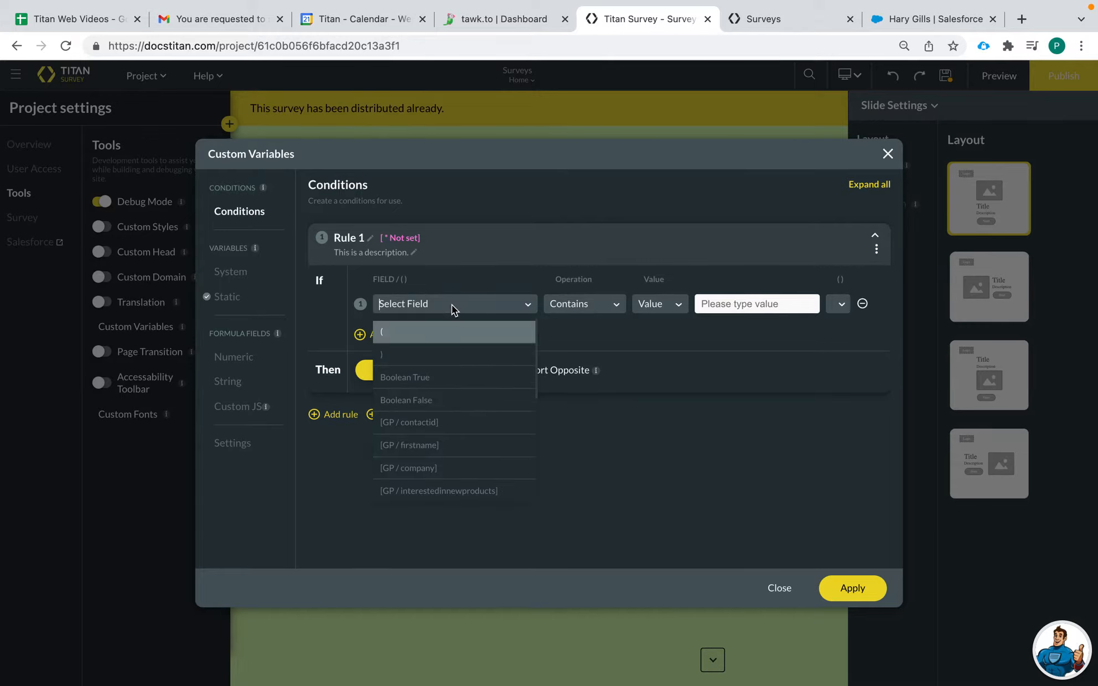
{"action": "type", "text": "firs"}
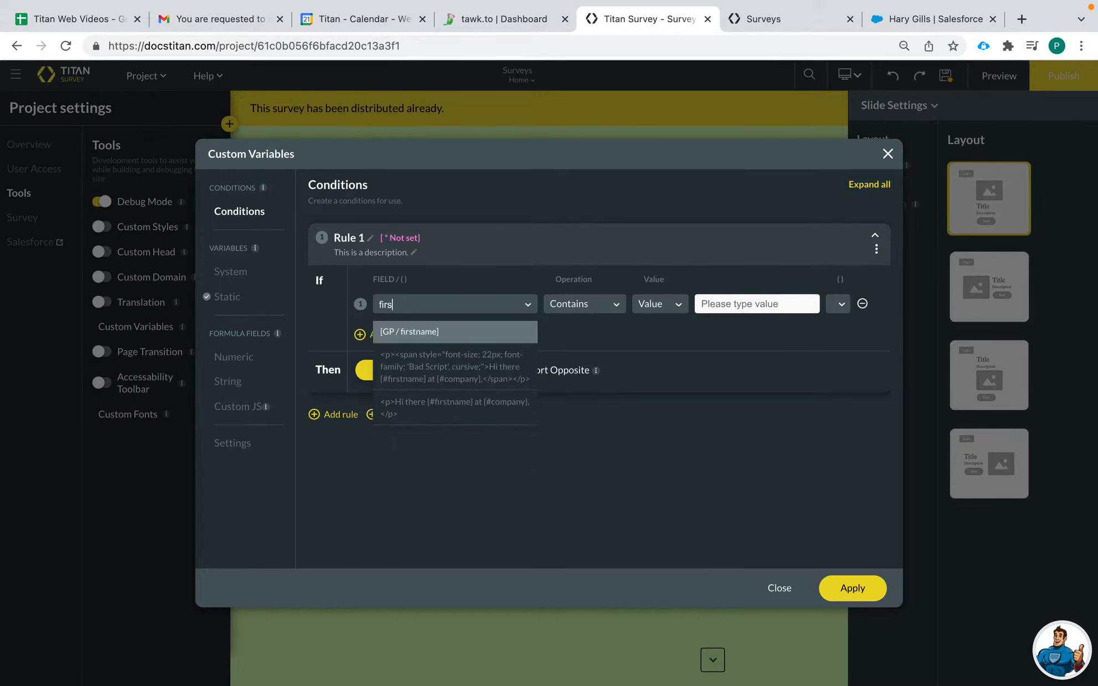
{"action": "left_click", "coordinate": [456, 334]}
{"action": "left_click", "coordinate": [563, 304]}
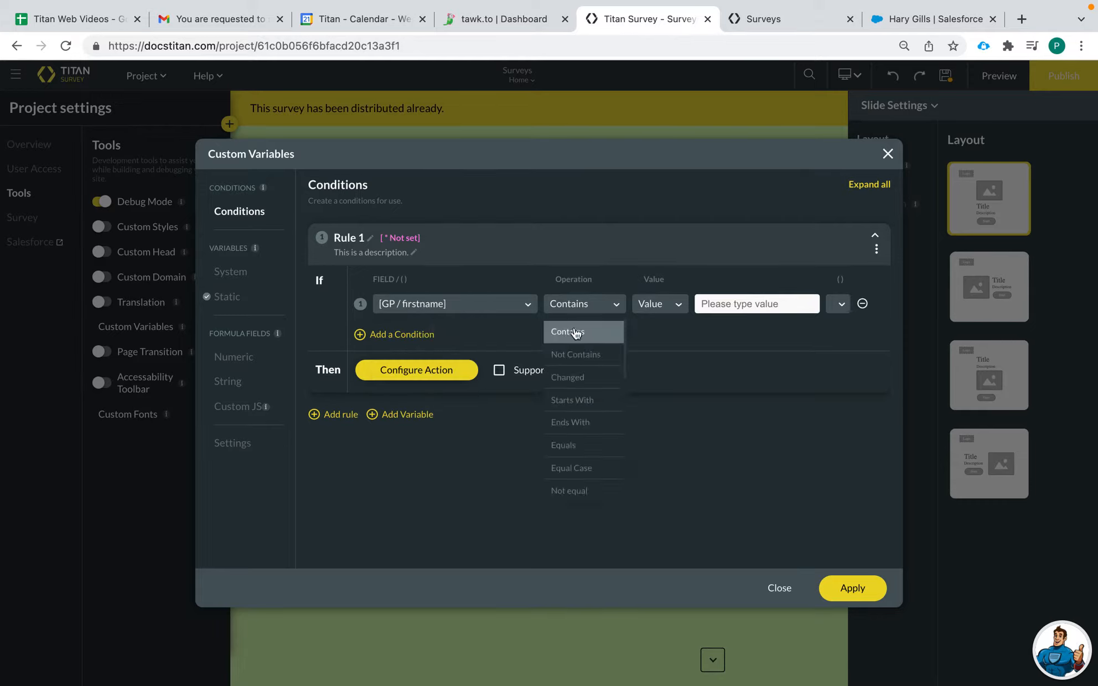
{"action": "type", "text": "is"}
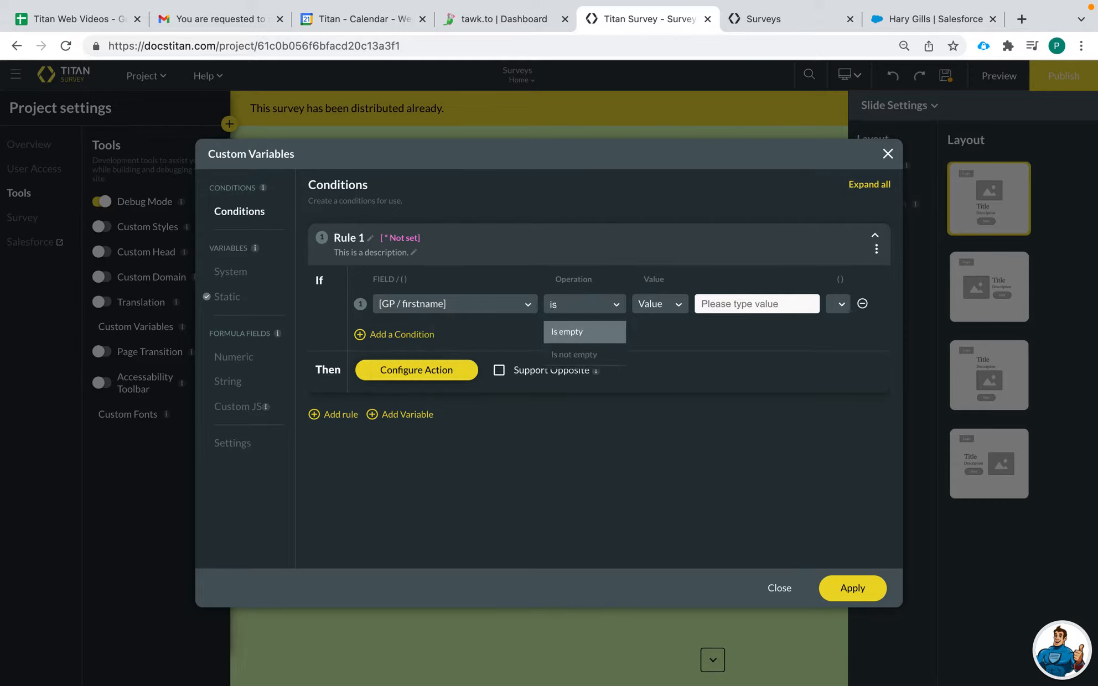
{"action": "left_click", "coordinate": [591, 359]}
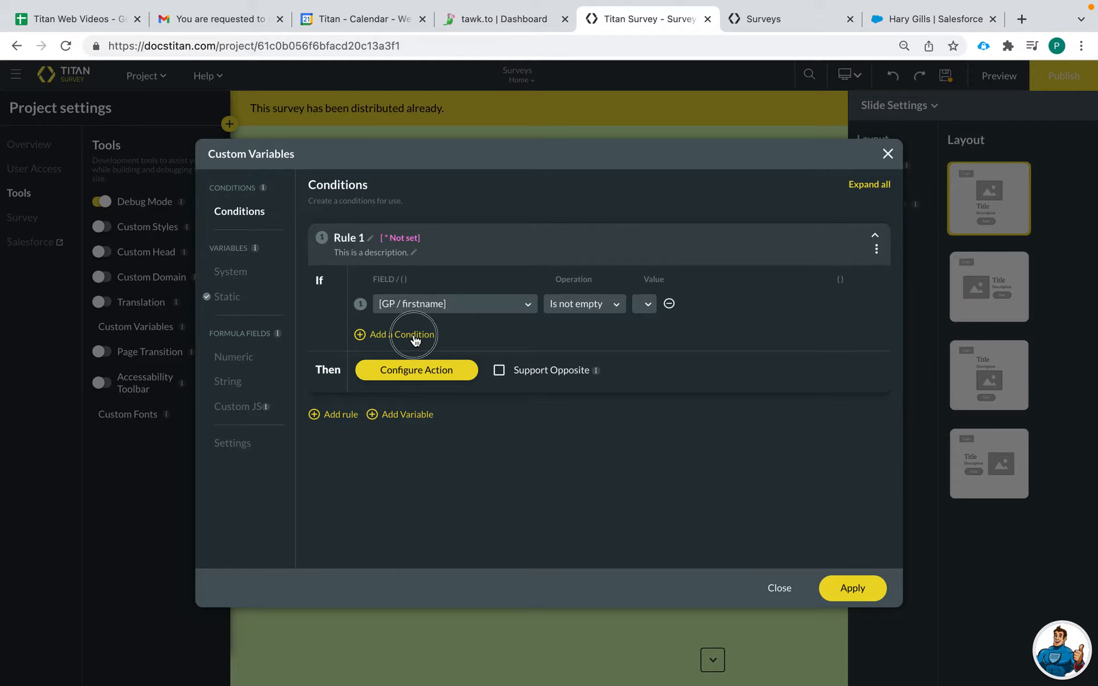
Add a second AND condition to Rule 1 requiring that [GP / company] Is not empty.
{"action": "left_click", "coordinate": [423, 335]}
{"action": "left_click", "coordinate": [449, 350]}
{"action": "type", "text": "comp"}
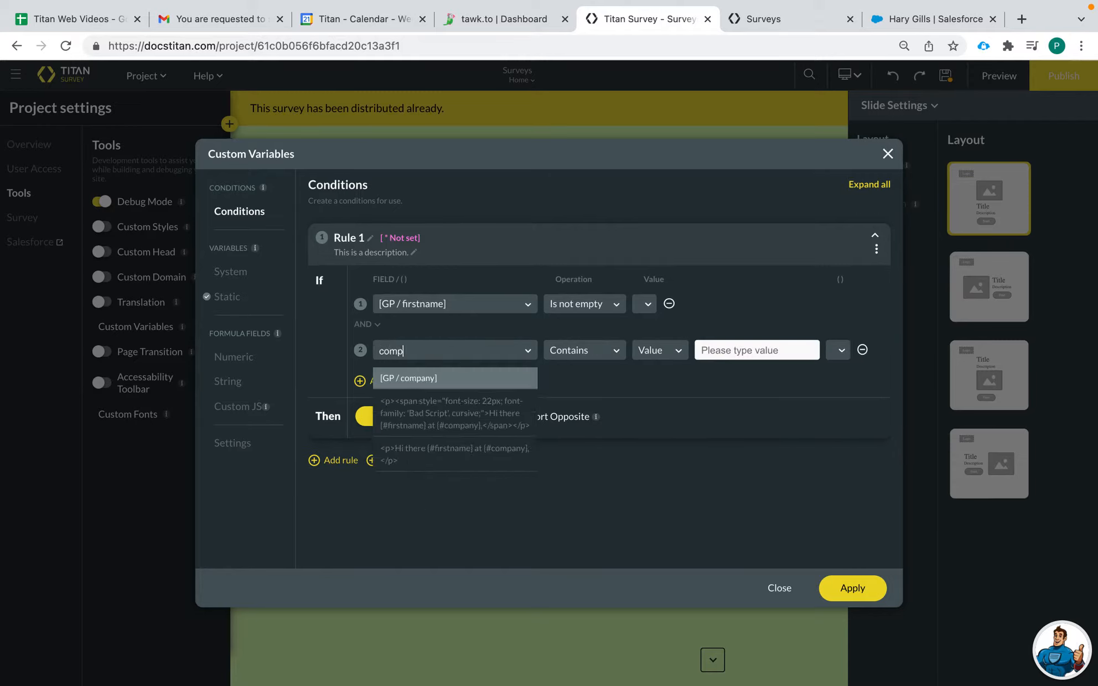
{"action": "left_click", "coordinate": [437, 378]}
{"action": "left_click", "coordinate": [585, 361]}
{"action": "type", "text": "is"}
{"action": "left_click", "coordinate": [604, 398]}
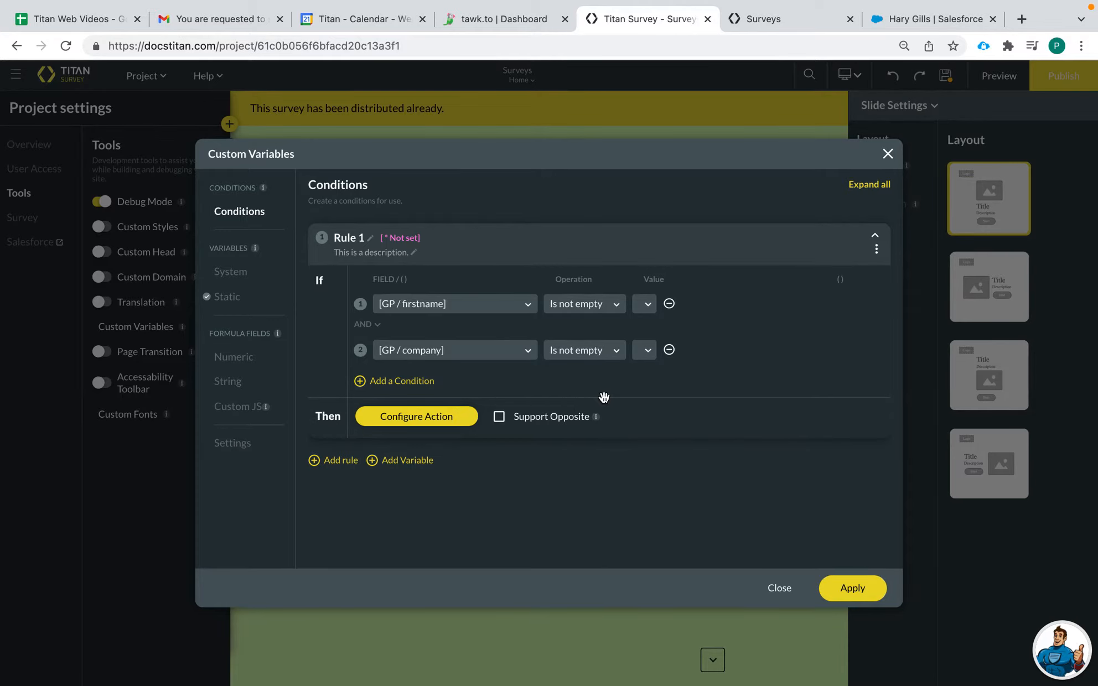
Enable the Show message/toast action for Rule 1 and set it to send a Slack message to the survey owner's static Slack user.
{"action": "left_click", "coordinate": [426, 424]}
{"action": "left_click", "coordinate": [419, 370]}
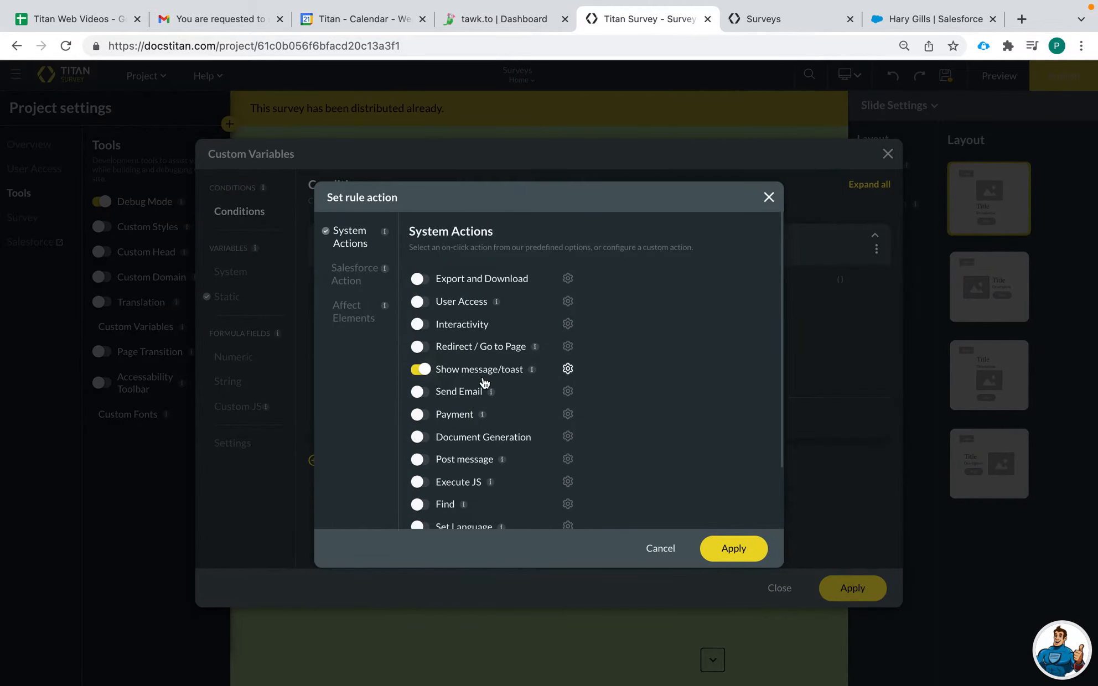
{"action": "left_click", "coordinate": [567, 369]}
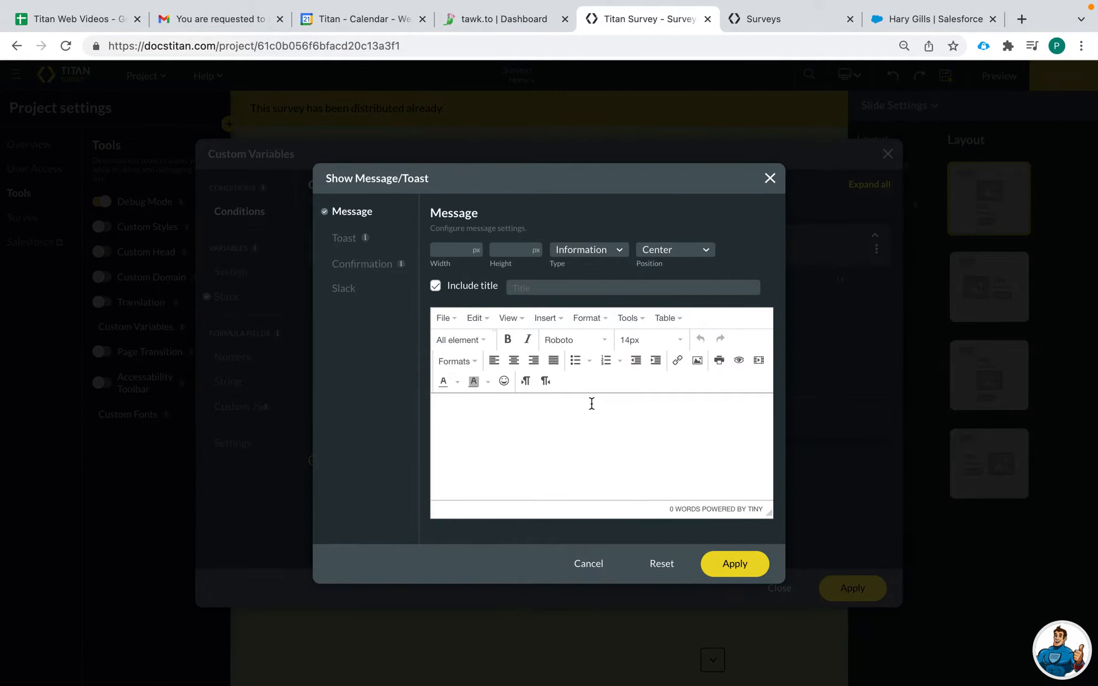
{"action": "left_click", "coordinate": [340, 289]}
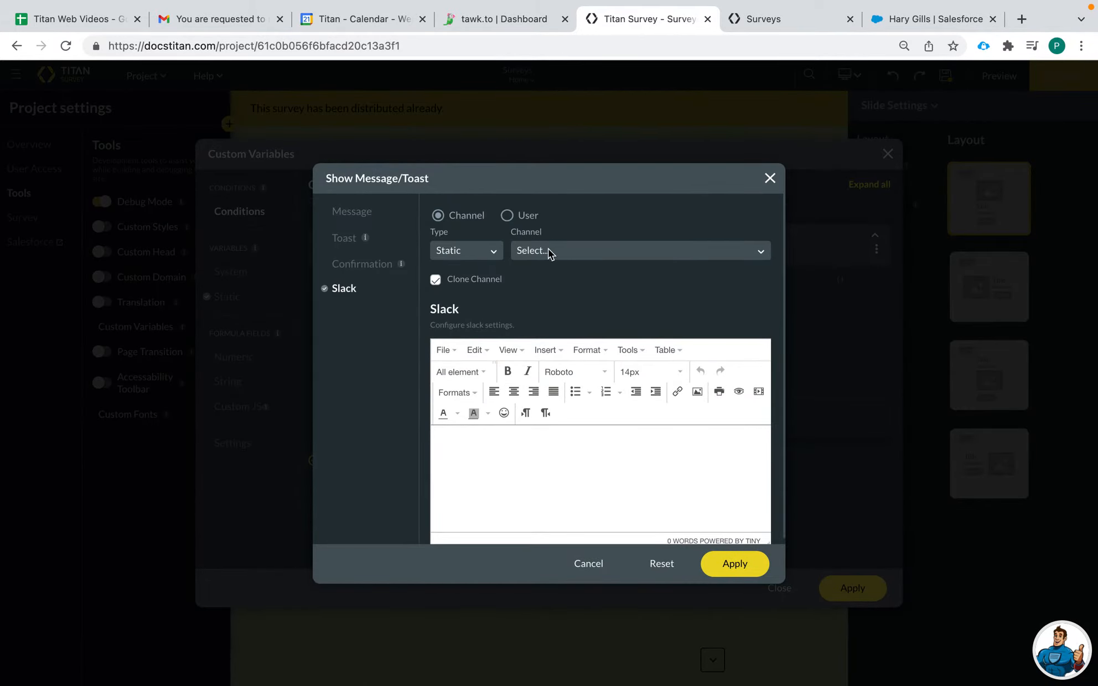
{"action": "left_click", "coordinate": [507, 215]}
{"action": "left_click", "coordinate": [576, 251]}
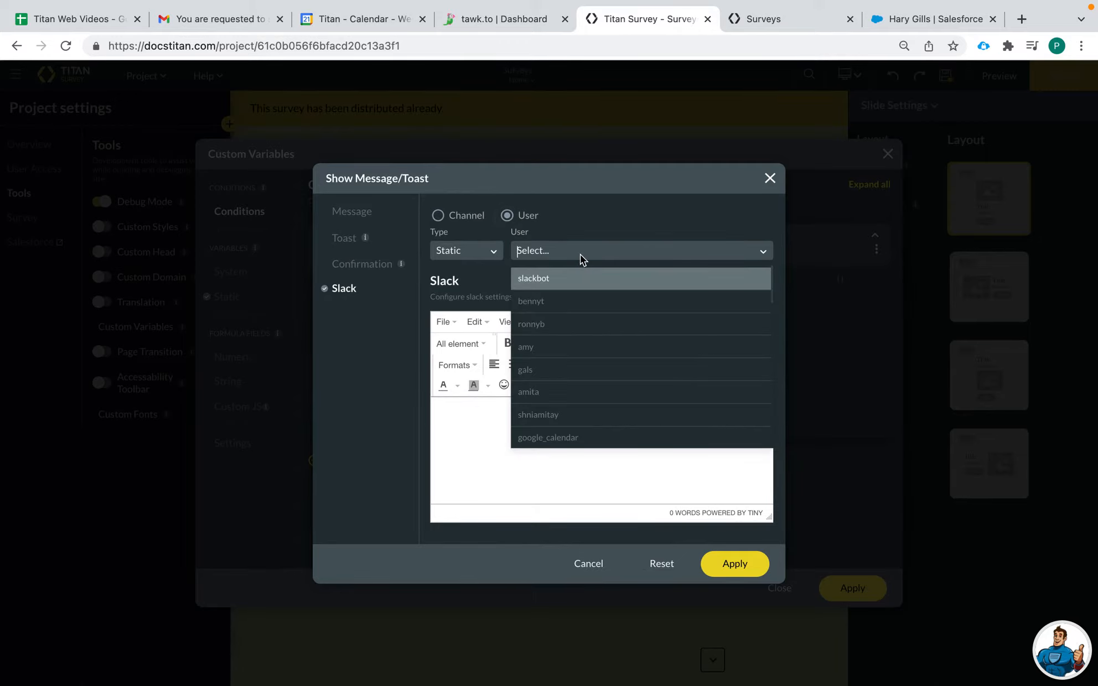
{"action": "type", "text": "pa"}
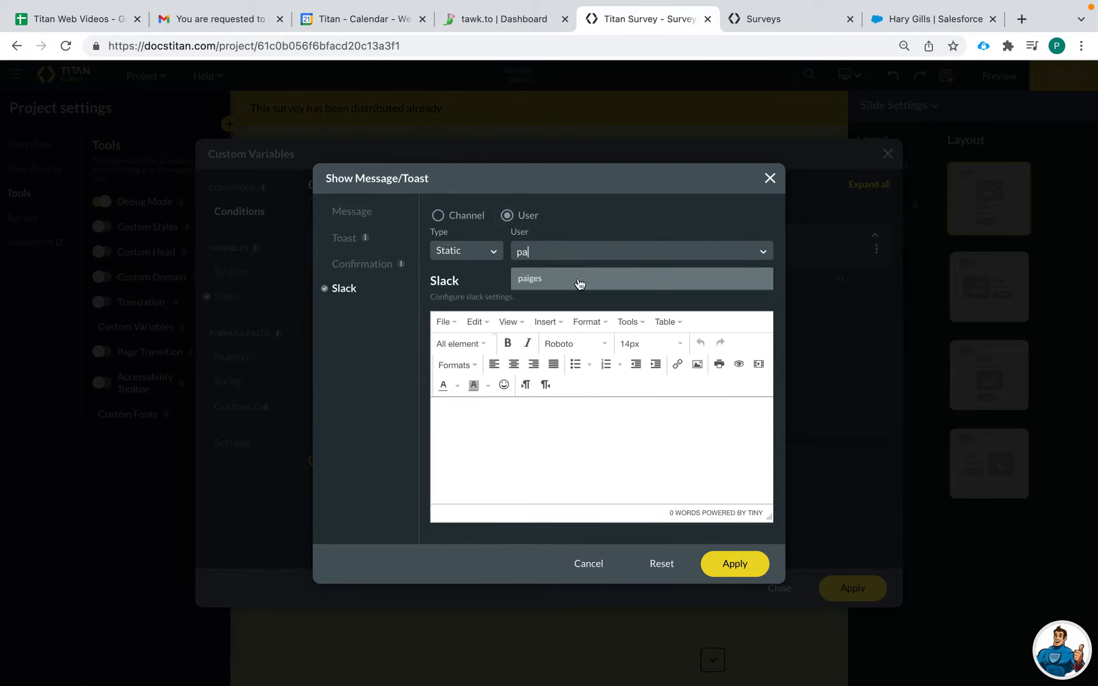
{"action": "left_click", "coordinate": [579, 280]}
Write the Slack message text "Hi your survey was opened by".
{"action": "left_click", "coordinate": [524, 441]}
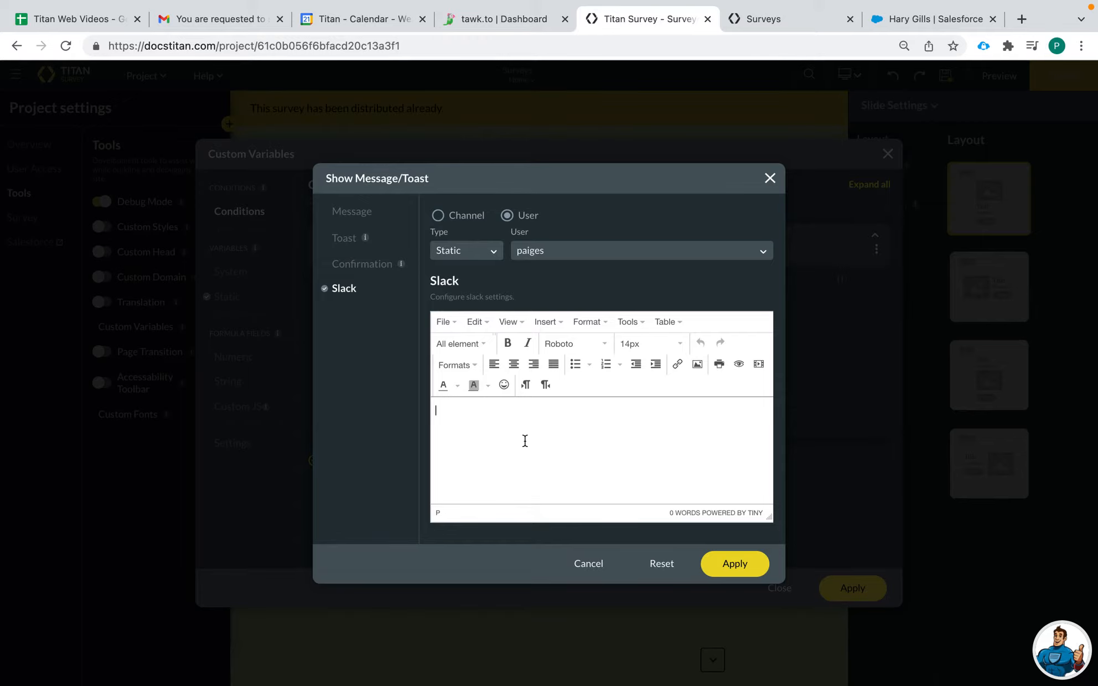
{"action": "type", "text": "Hi your surve"}
{"action": "key", "text": "BackSpace"}
{"action": "key", "text": "BackSpace"}
{"action": "type", "text": "vey was opened by"}
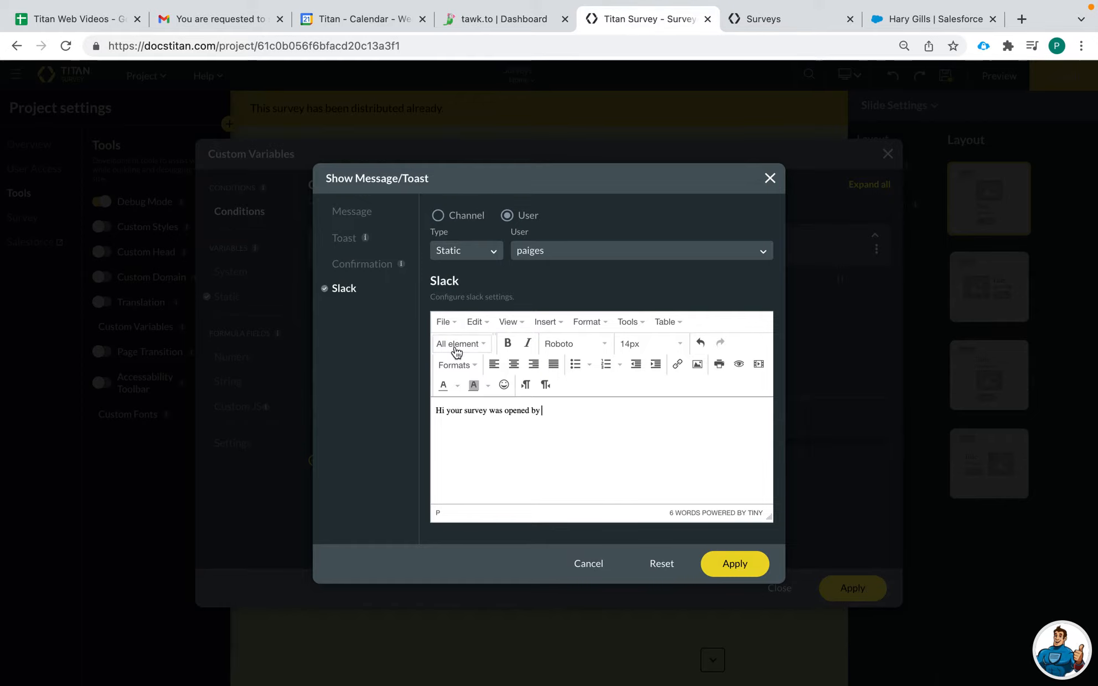
Complete the Slack message with the firstname field, "at", the company field and a period, and apply the message, rule action and custom variables.
{"action": "left_click", "coordinate": [458, 344]}
{"action": "left_click", "coordinate": [464, 382]}
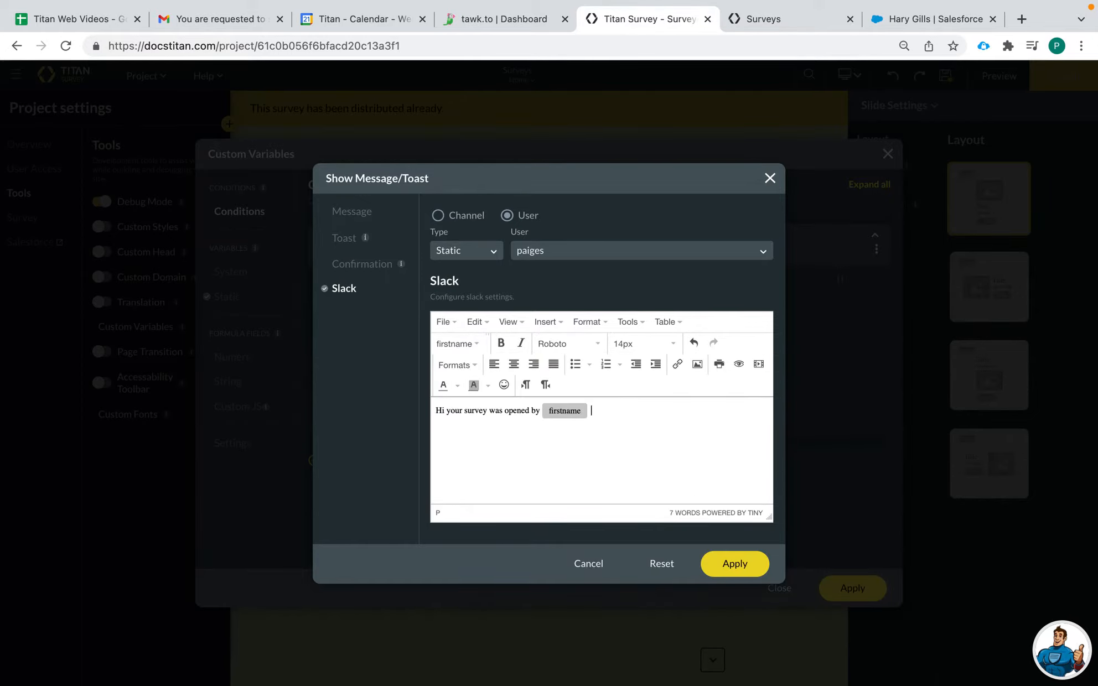
{"action": "left_click", "coordinate": [455, 346]}
{"action": "left_click", "coordinate": [466, 402]}
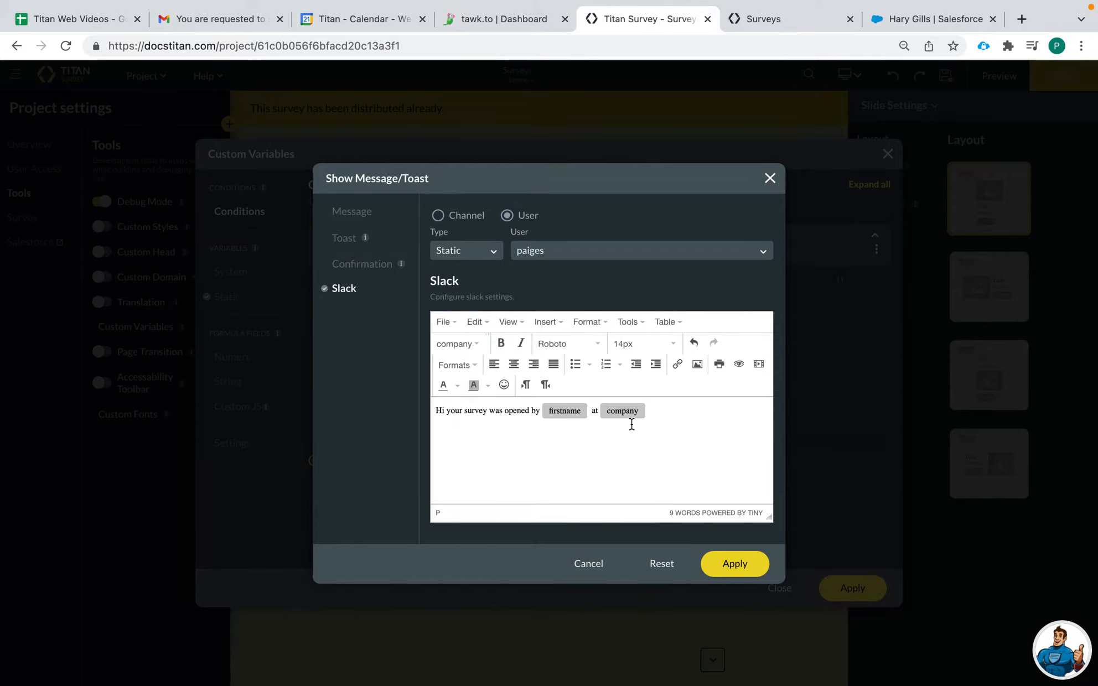
{"action": "left_click", "coordinate": [729, 563]}
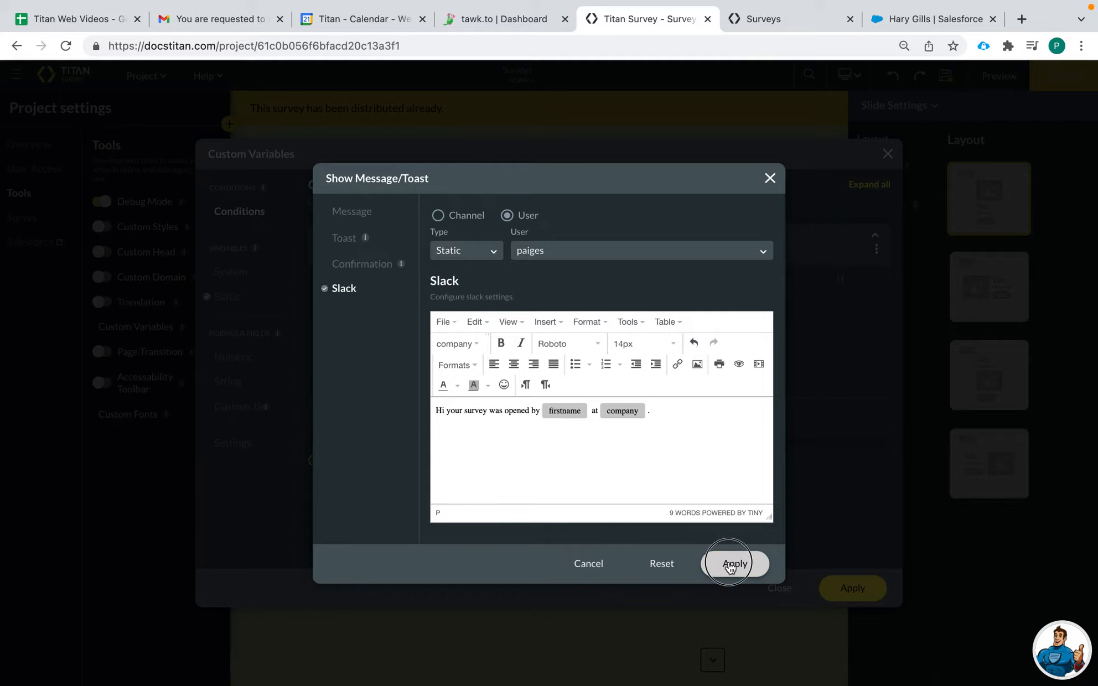
{"action": "left_click", "coordinate": [737, 553]}
{"action": "left_click", "coordinate": [841, 585]}
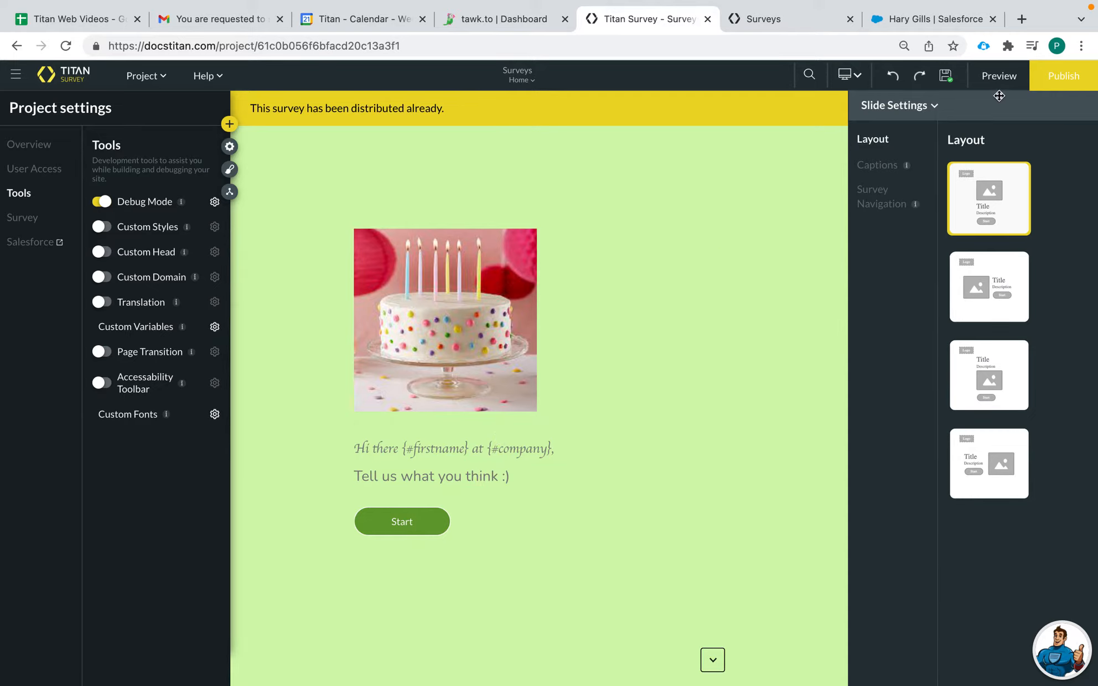
Start a new survey distribution of type External for an Identified user.
{"action": "left_click", "coordinate": [1062, 75]}
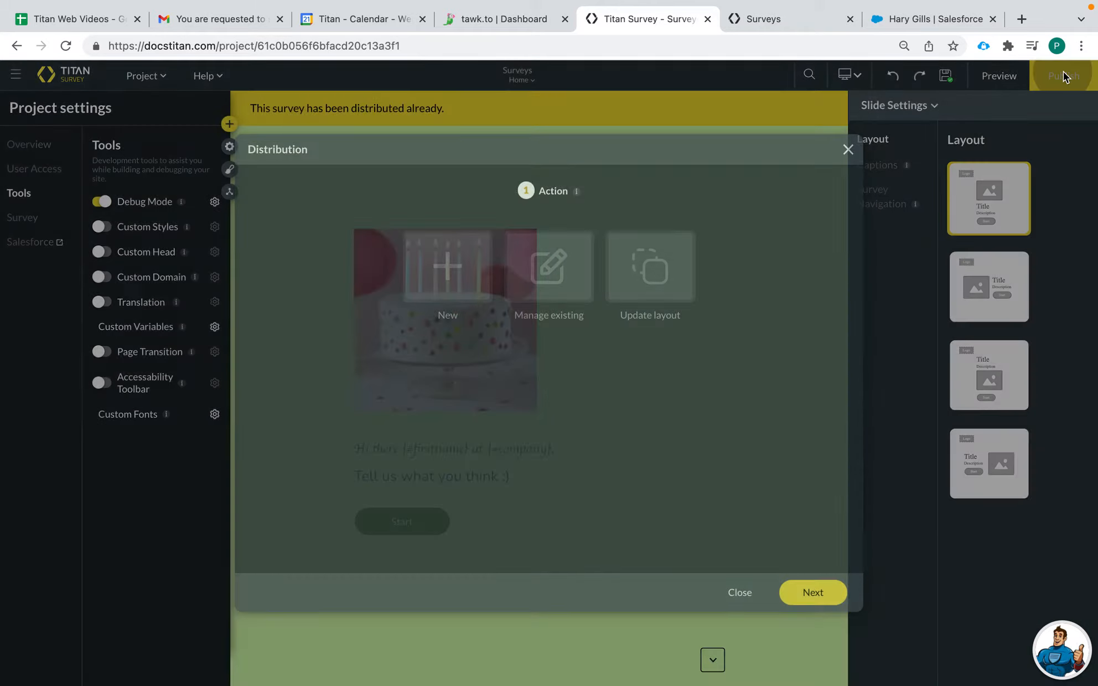
{"action": "left_click", "coordinate": [457, 275]}
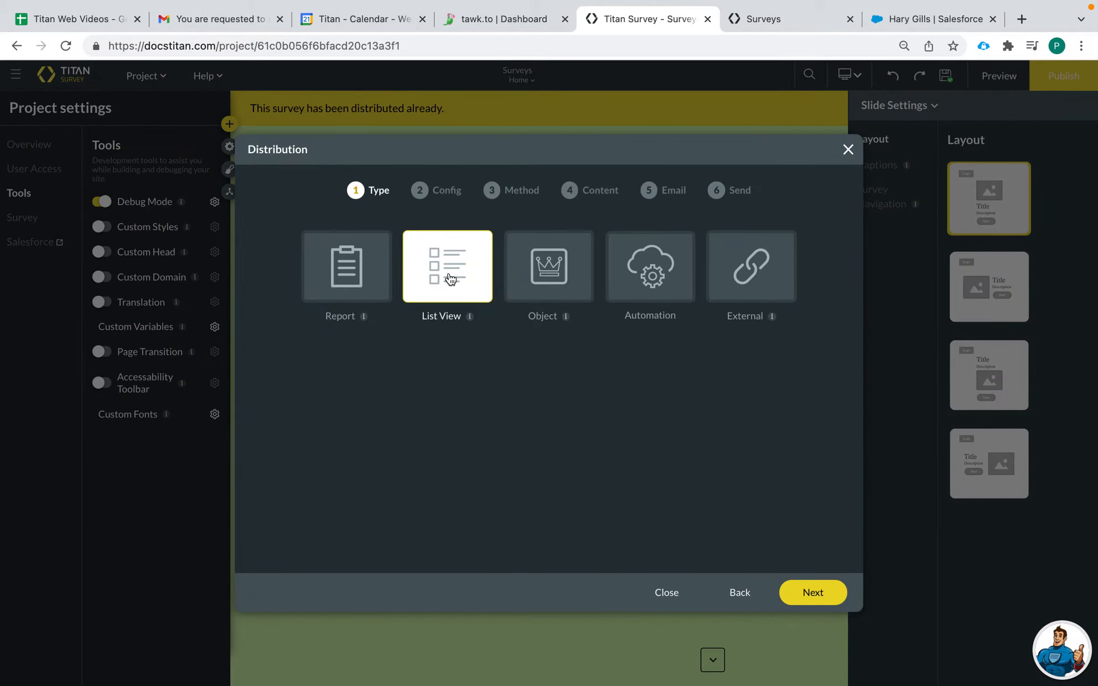
{"action": "left_click", "coordinate": [775, 290]}
{"action": "left_click", "coordinate": [810, 593]}
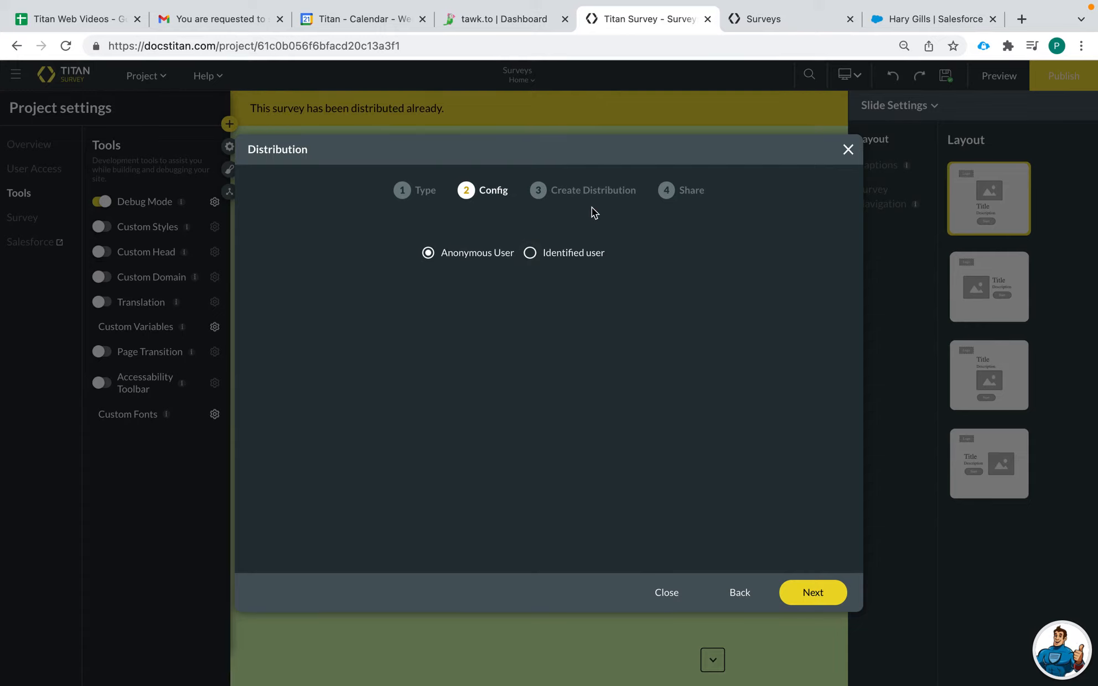
{"action": "left_click", "coordinate": [536, 259]}
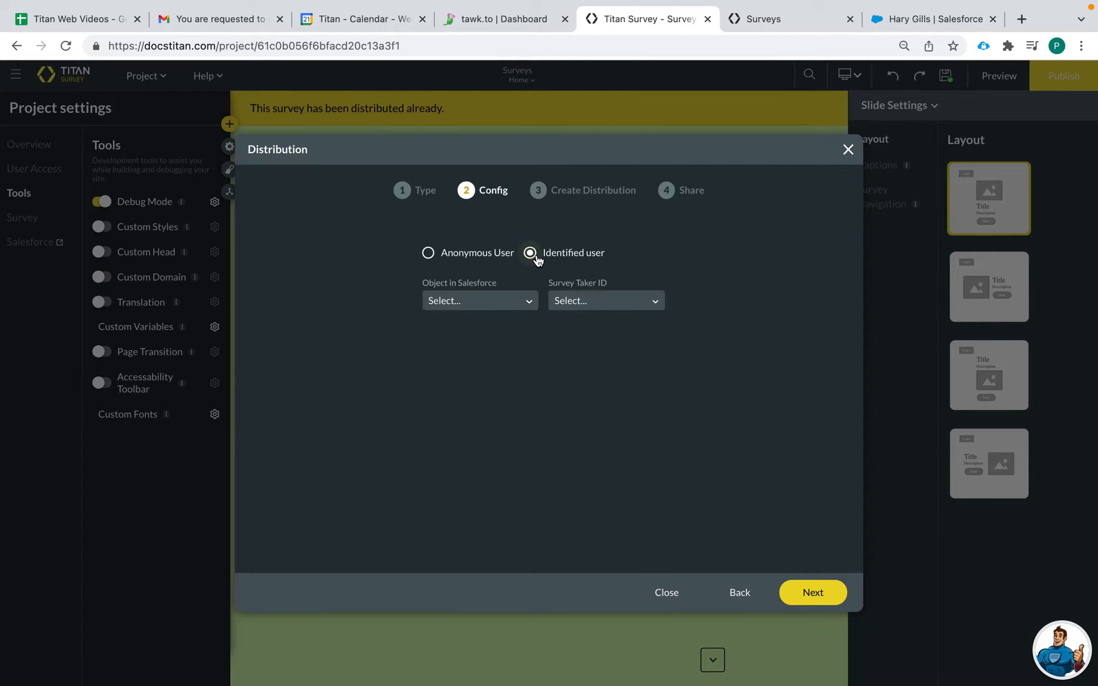
{"action": "left_click", "coordinate": [513, 307]}
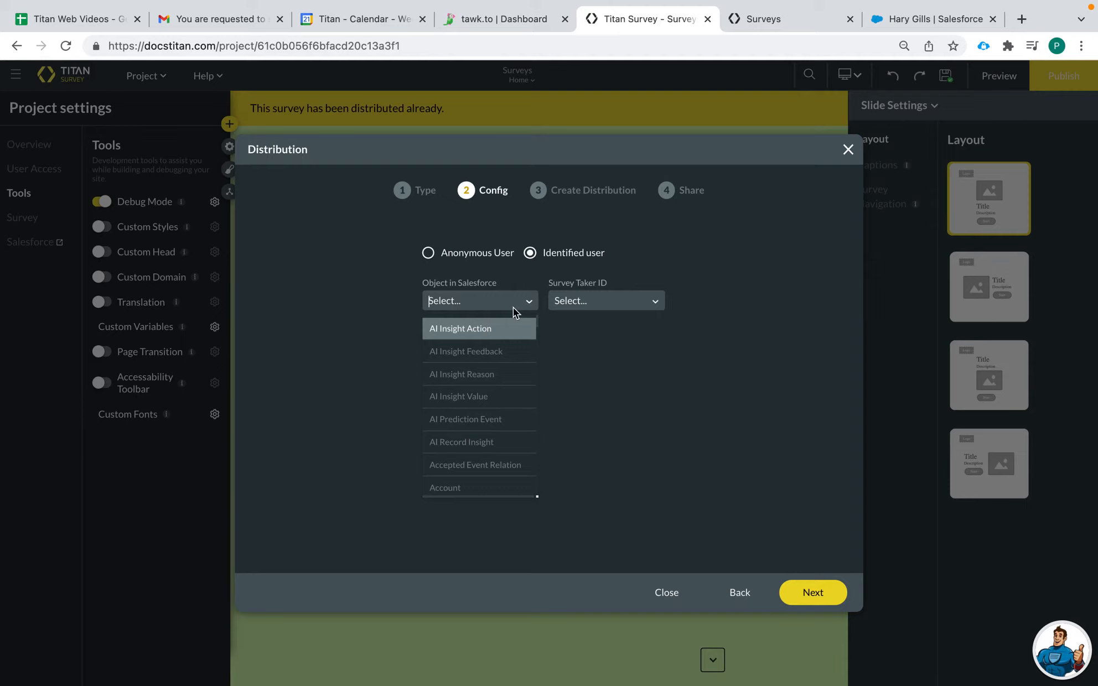
{"action": "left_click", "coordinate": [741, 593]}
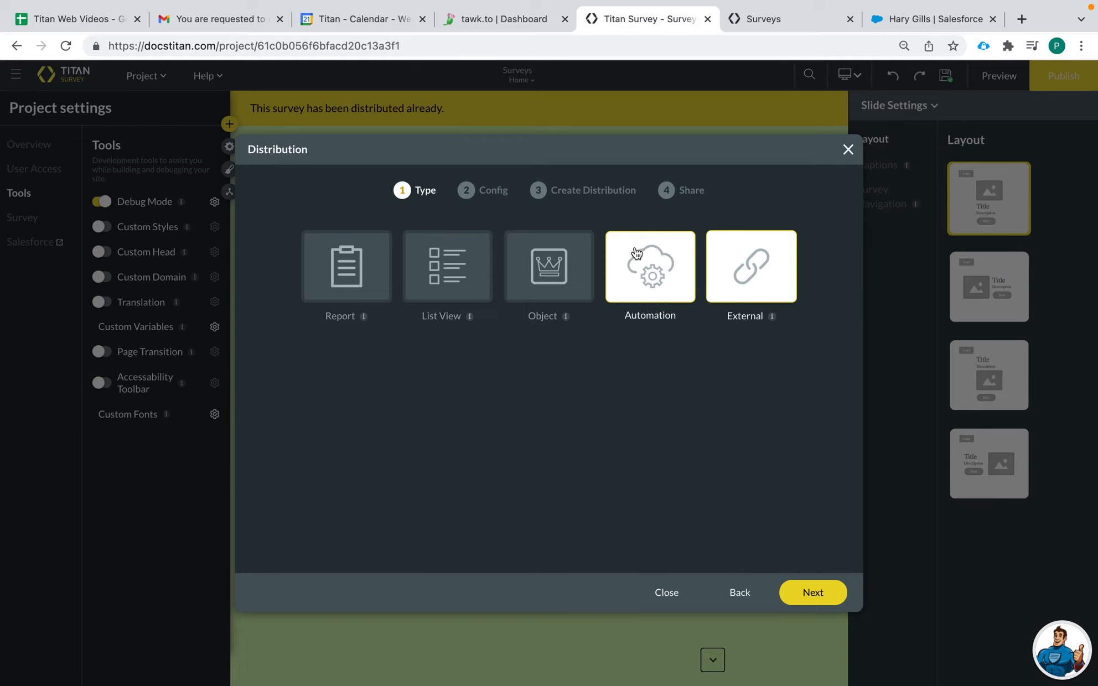
{"action": "left_click", "coordinate": [813, 593]}
Set the distribution's Salesforce object to Contact and its Survey Taker ID to contactid.
{"action": "left_click", "coordinate": [478, 304]}
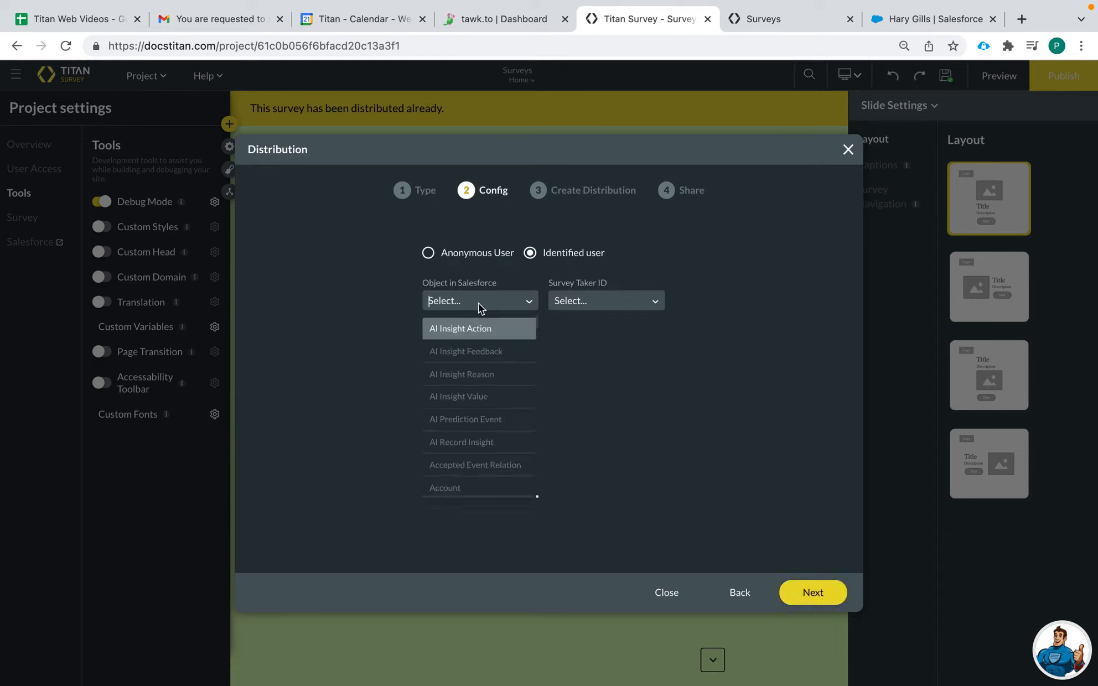
{"action": "type", "text": "c"}
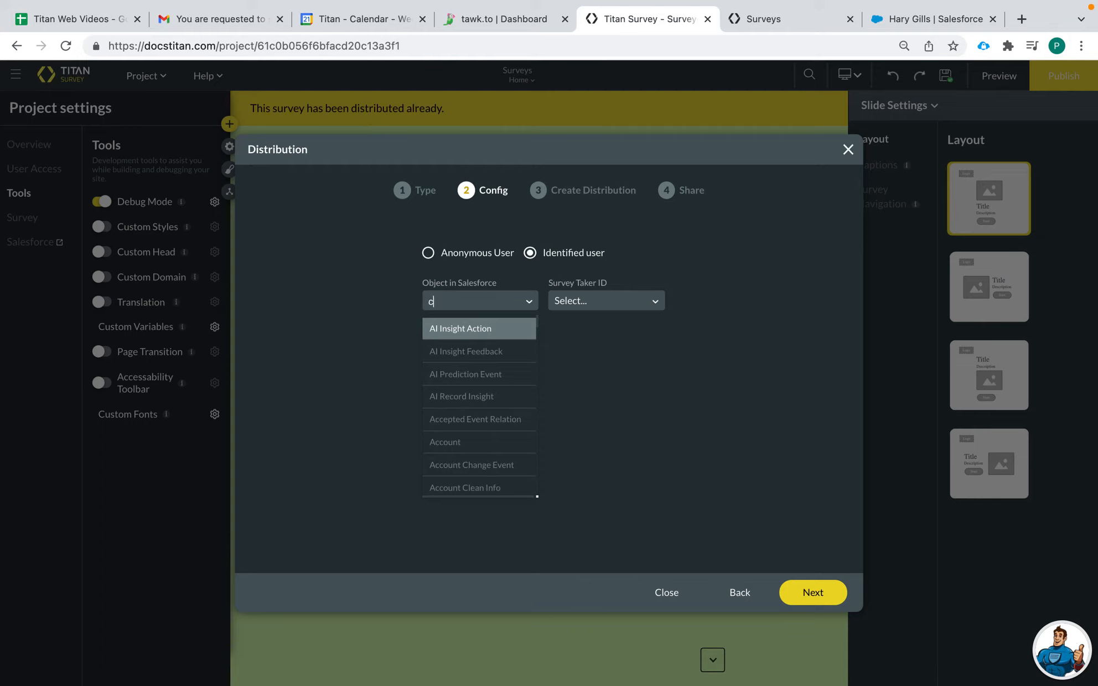
{"action": "type", "text": "ontact"}
{"action": "left_click", "coordinate": [454, 408]}
{"action": "left_click", "coordinate": [591, 302]}
{"action": "left_click", "coordinate": [596, 330]}
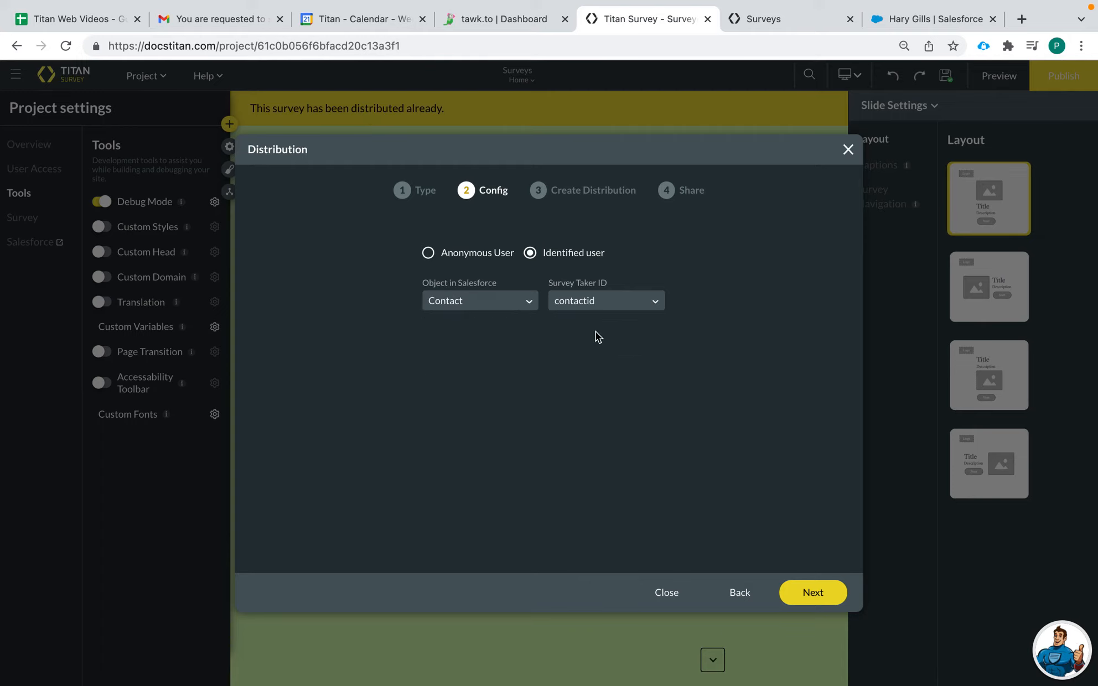
Create the distribution with the comment "test".
{"action": "left_click", "coordinate": [812, 592]}
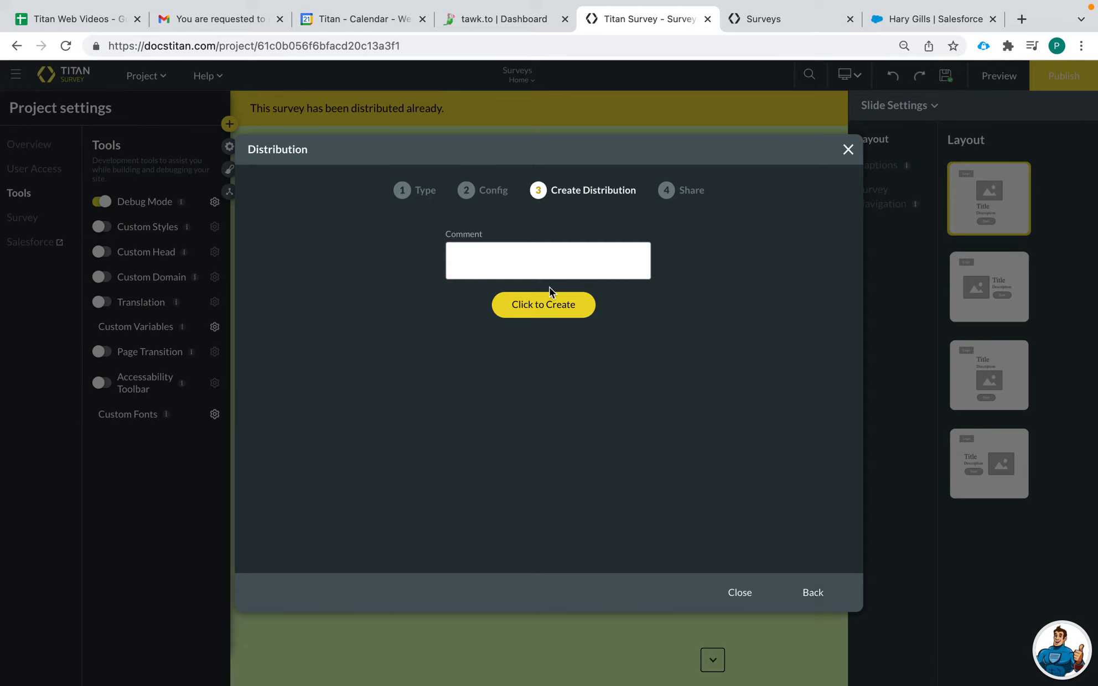
{"action": "left_click", "coordinate": [532, 267]}
{"action": "type", "text": "test"}
{"action": "left_click", "coordinate": [540, 304]}
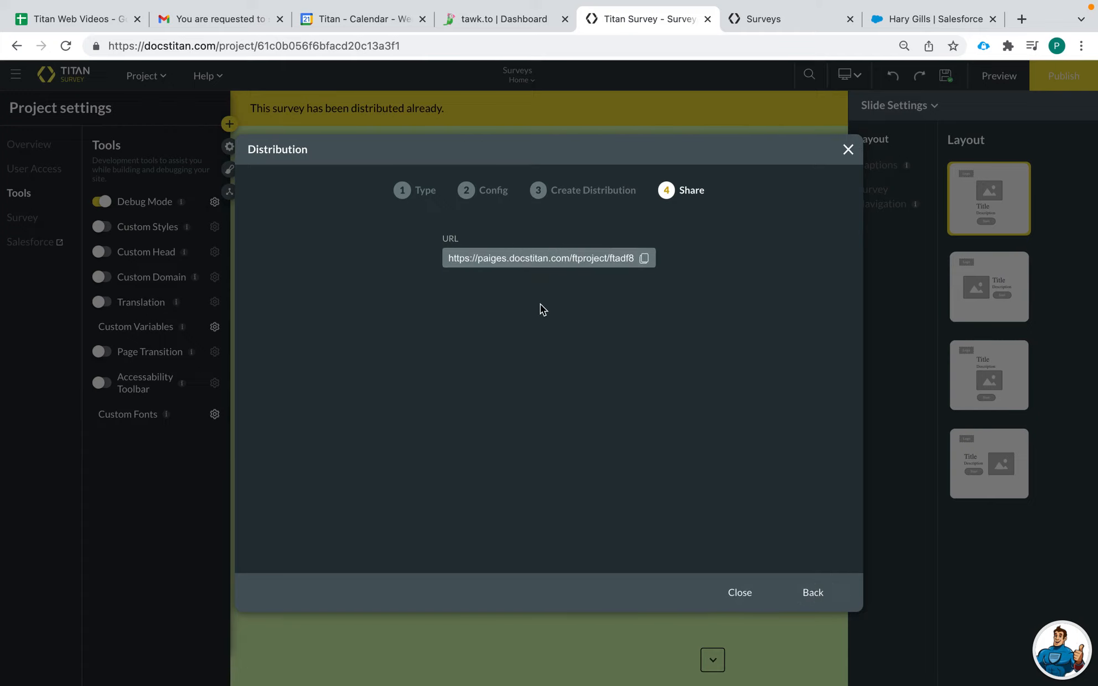
Copy the new distribution's URL and paste it as the address of the already open Surveys page.
{"action": "left_click_drag", "start_coordinate": [445, 258], "coordinate": [807, 271]}
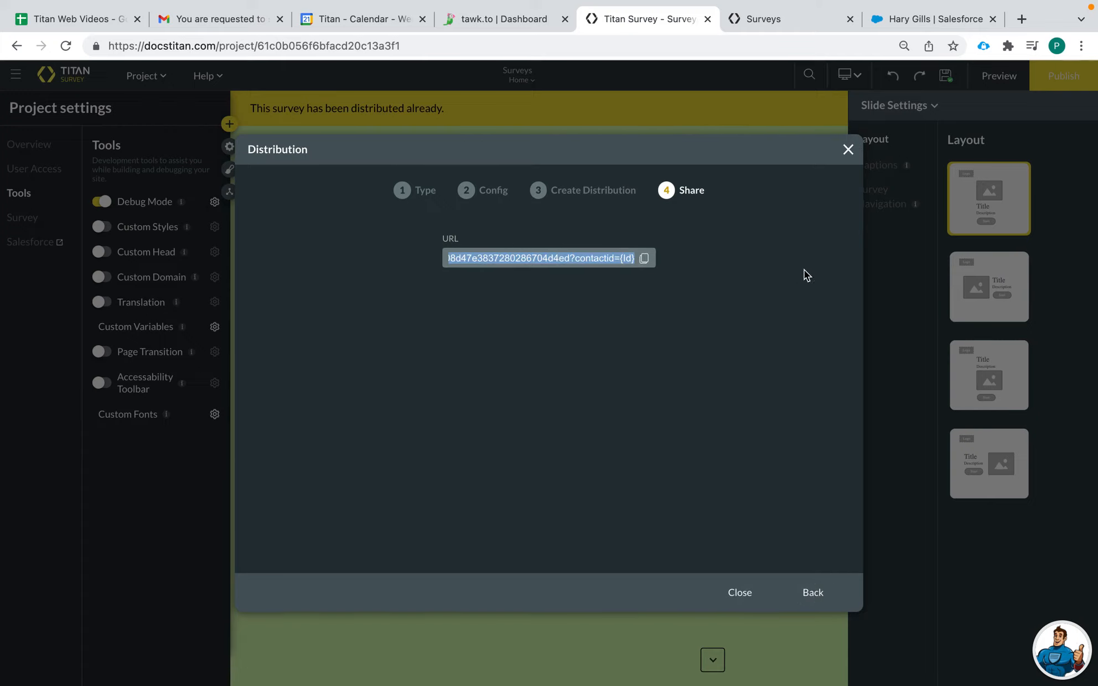
{"action": "left_click", "coordinate": [782, 22]}
{"action": "left_click", "coordinate": [713, 46]}
{"action": "left_click_drag", "start_coordinate": [713, 45], "coordinate": [103, 45]}
{"action": "key", "text": "super+v"}
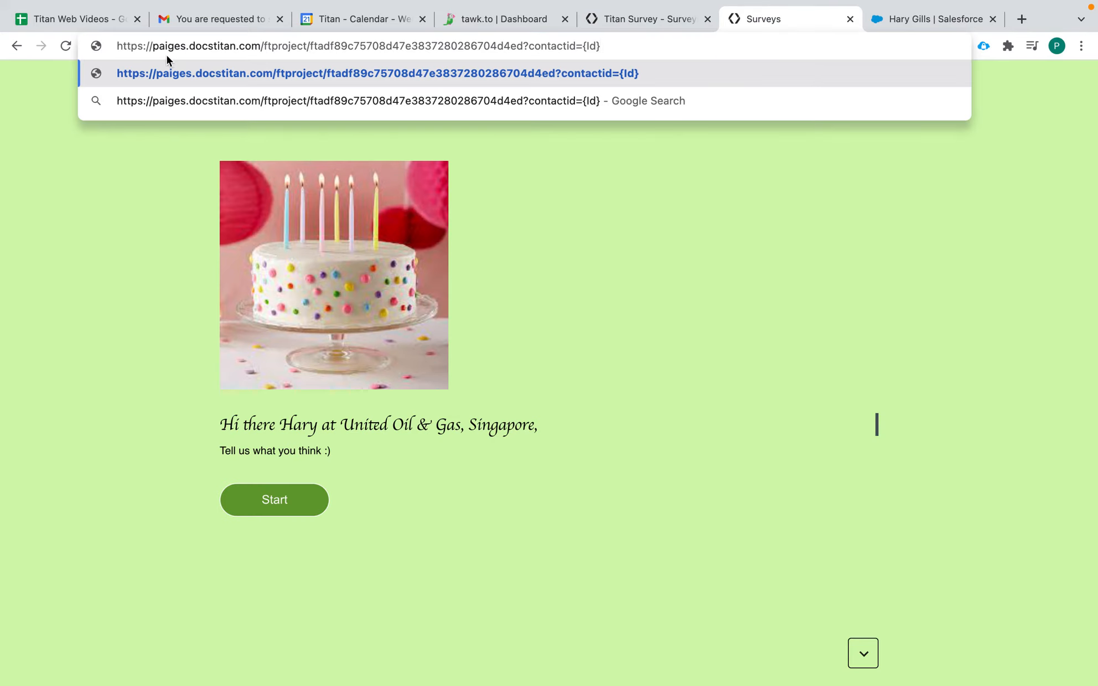
Replace the {Id} placeholder at the end of the survey URL with the contact's record ID from Salesforce.
{"action": "key", "text": "BackSpace"}
{"action": "key", "text": "BackSpace"}
{"action": "key", "text": "BackSpace"}
{"action": "key", "text": "BackSpace"}
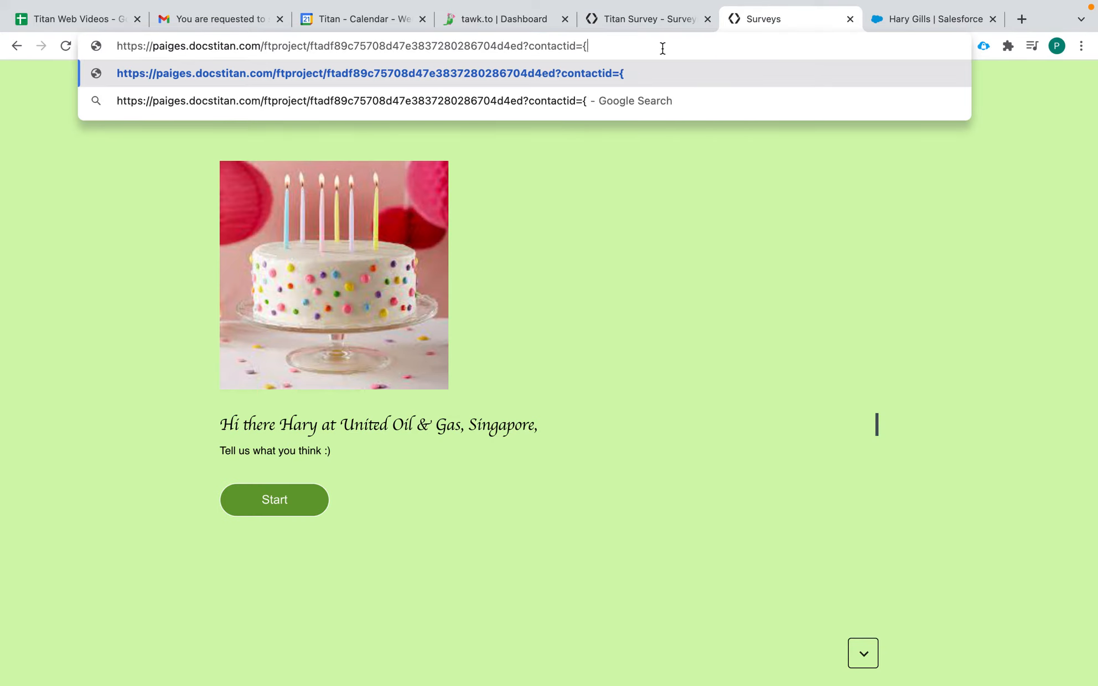
{"action": "left_click", "coordinate": [929, 20]}
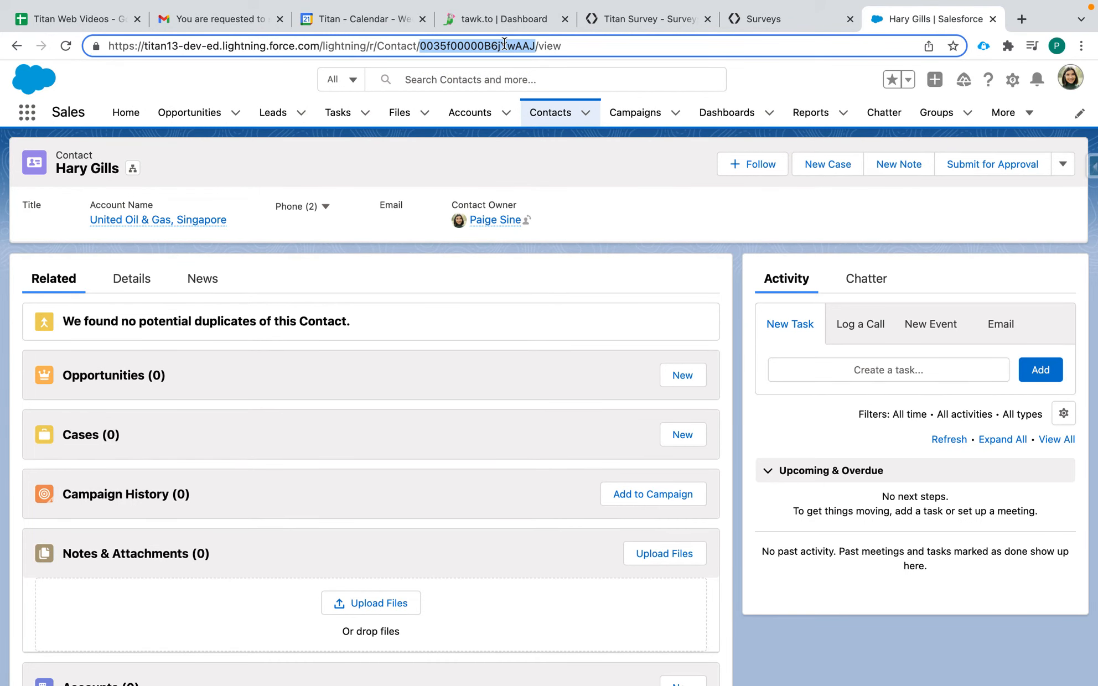
{"action": "left_click", "coordinate": [758, 20]}
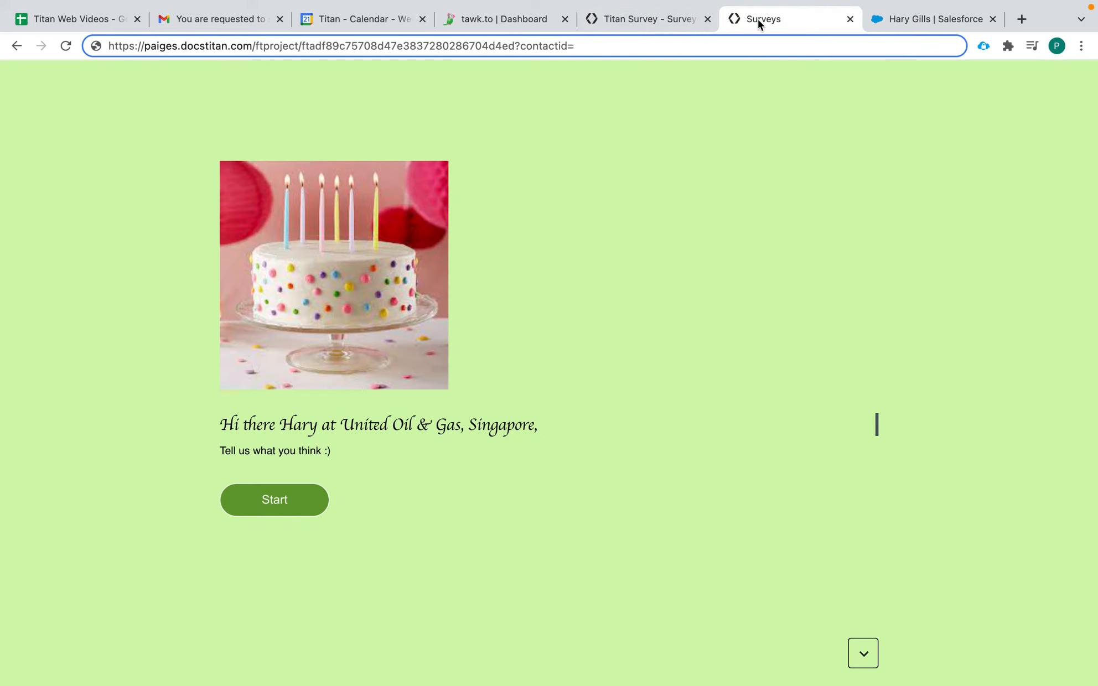
{"action": "type", "text": "0035f00000B6jYwAAJ"}
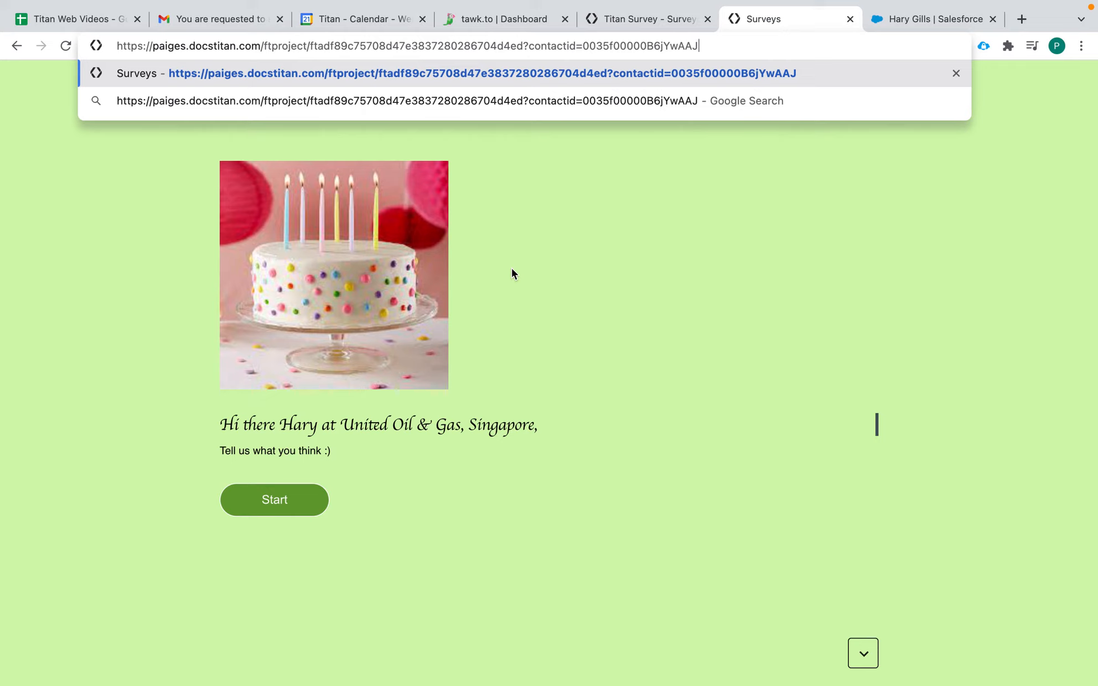
Open the survey at the URL containing the contact's record ID and switch to Slack to check the Staging App messages.
{"action": "key", "text": "Return"}
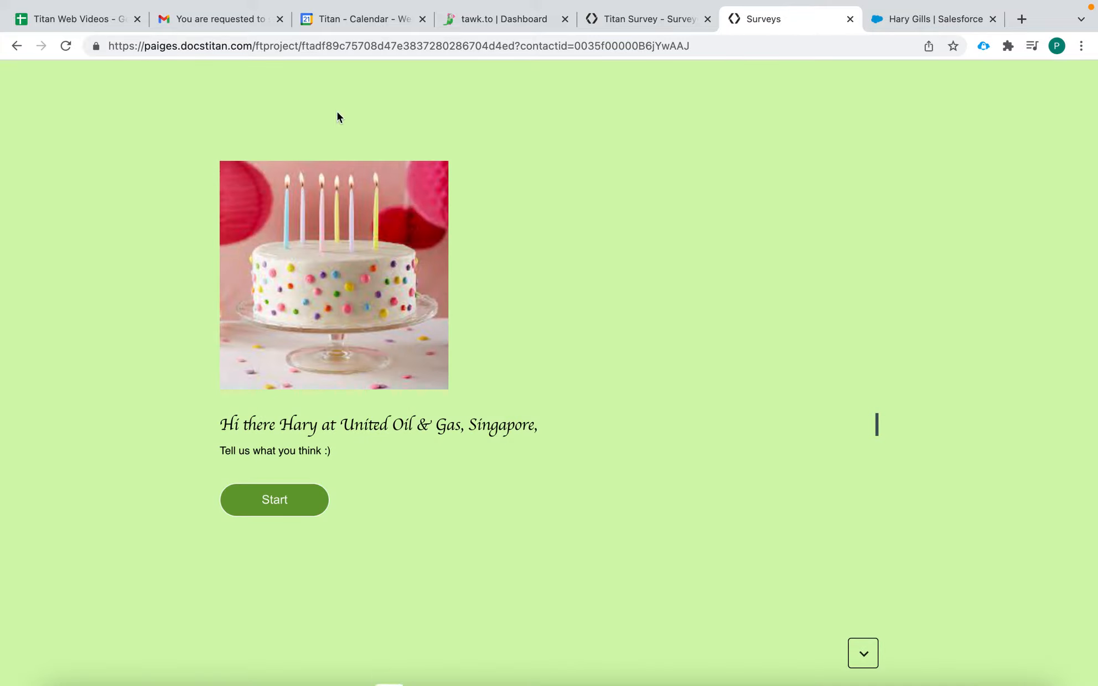
{"action": "mouse_move", "coordinate": [139, 1]}
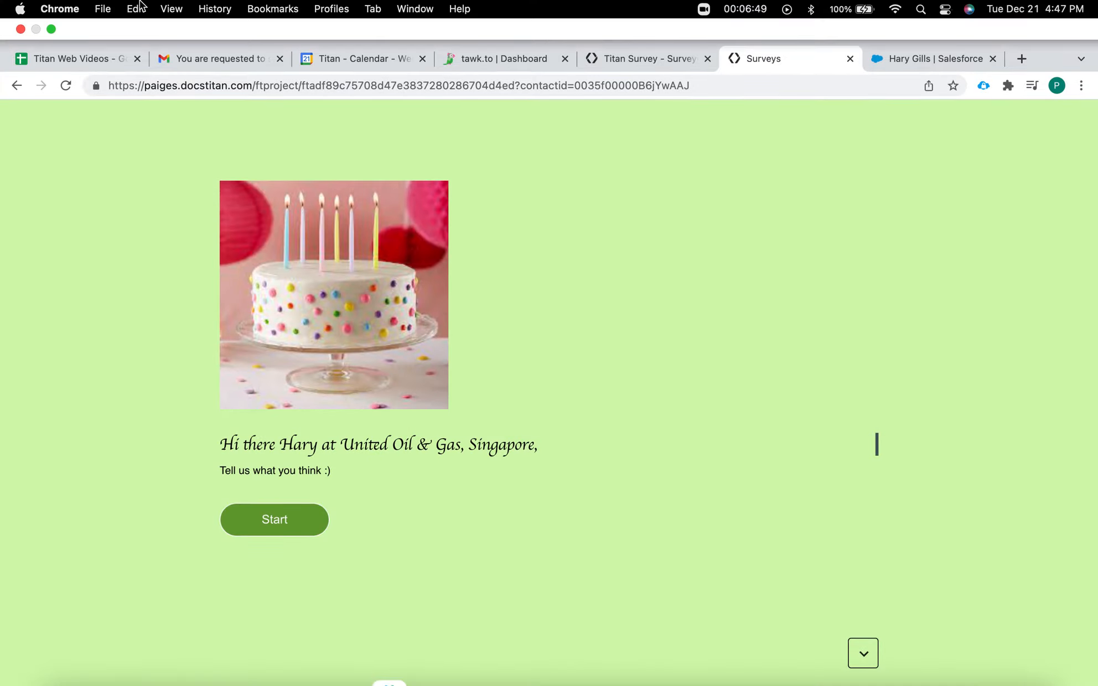
{"action": "left_click", "coordinate": [56, 30]}
{"action": "left_click", "coordinate": [406, 663]}
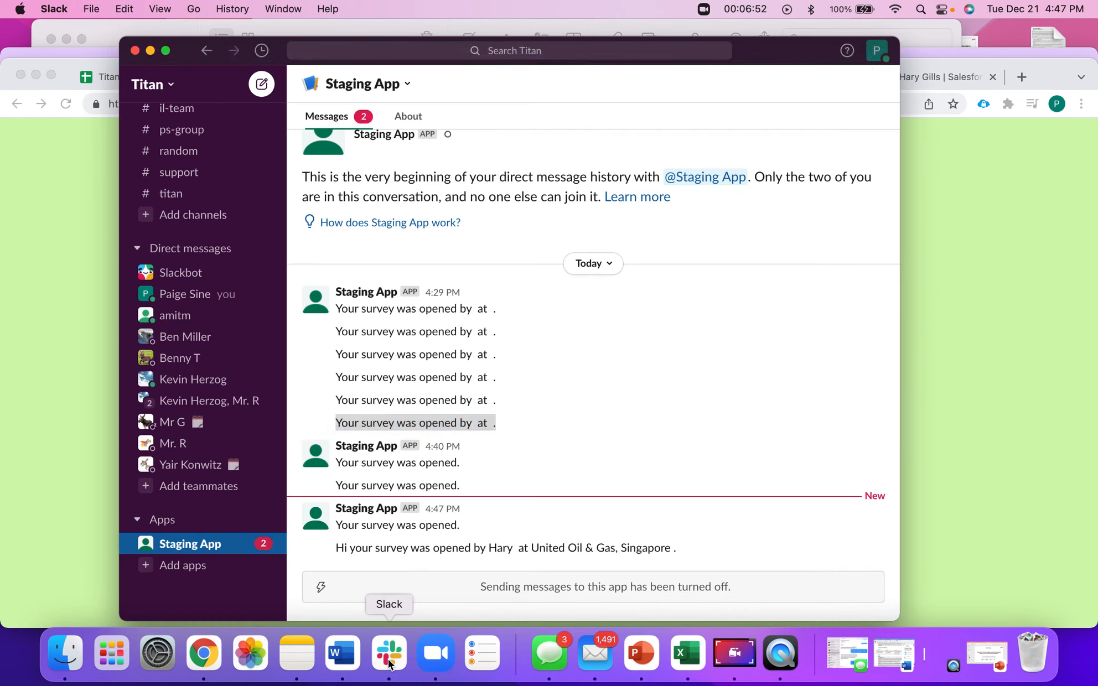
Highlight the two newest Staging App messages in turn to compare the generic notification with the contact-specific one.
{"action": "left_click_drag", "start_coordinate": [342, 526], "coordinate": [475, 529]}
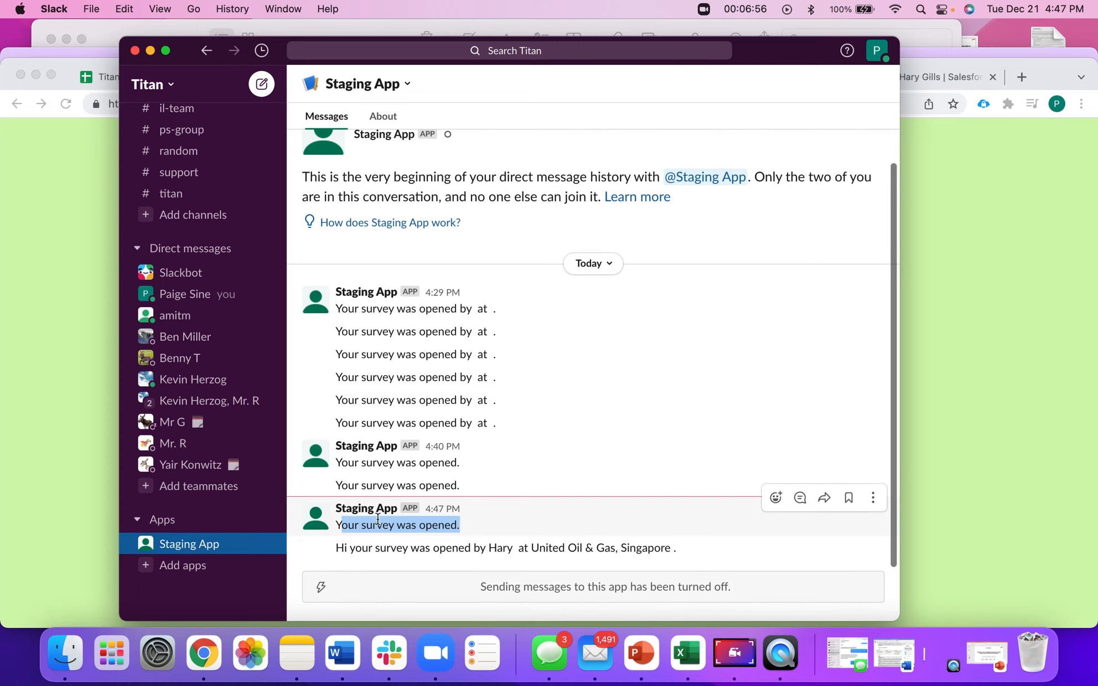
{"action": "left_click_drag", "start_coordinate": [337, 525], "coordinate": [465, 526]}
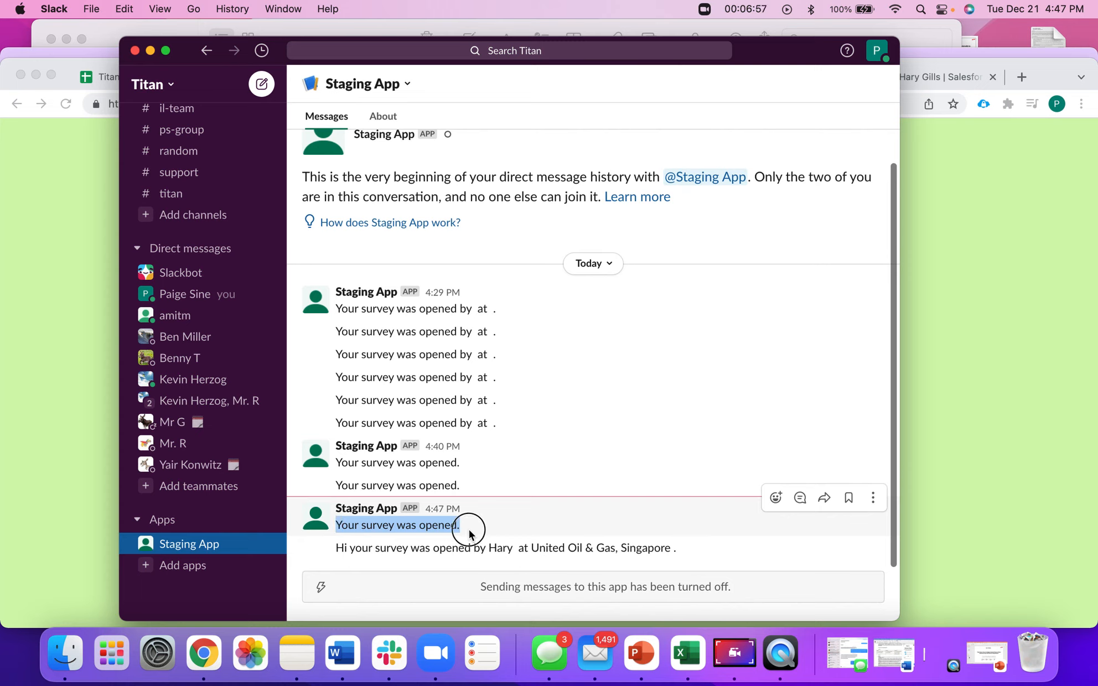
{"action": "left_click", "coordinate": [339, 548]}
{"action": "left_click_drag", "start_coordinate": [467, 558], "coordinate": [677, 548]}
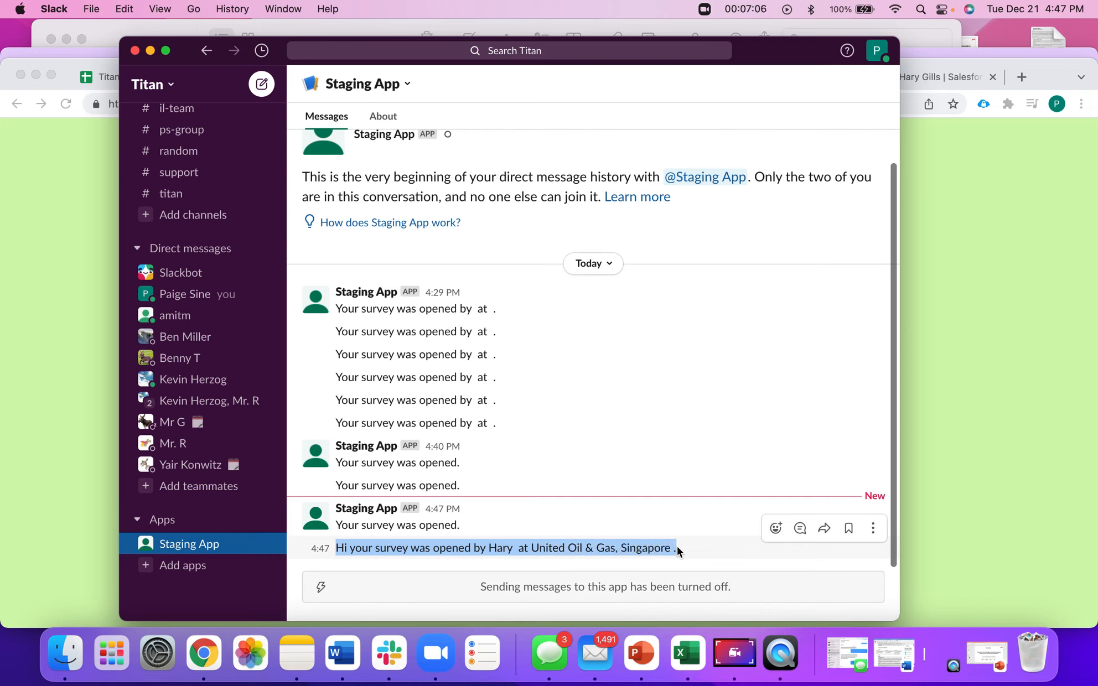